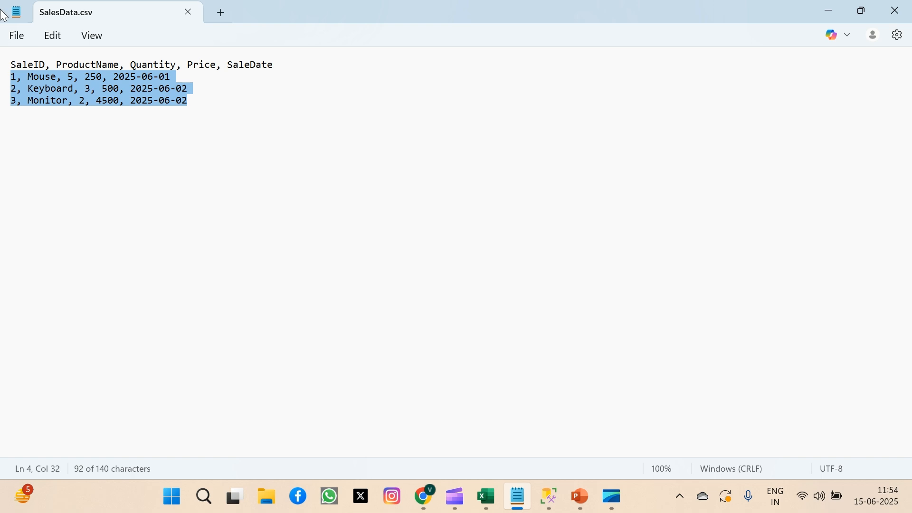
left_click(20, 36)
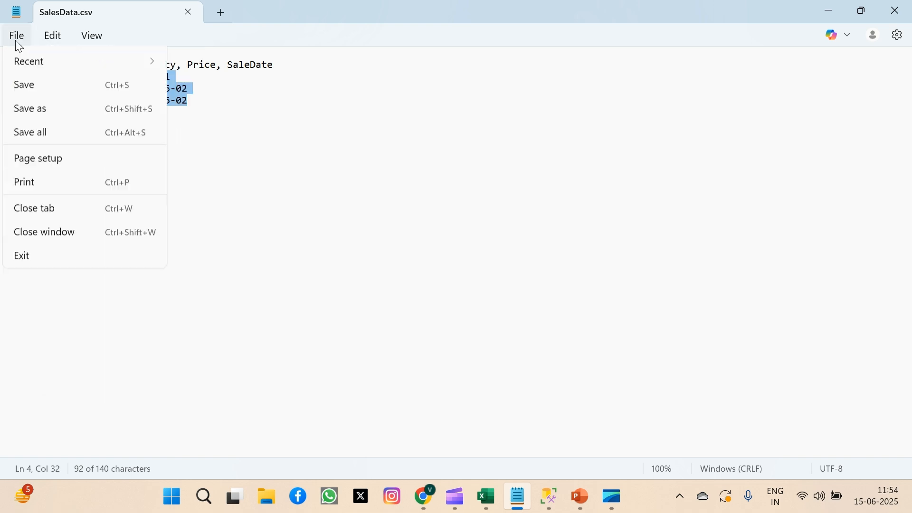
left_click(32, 154)
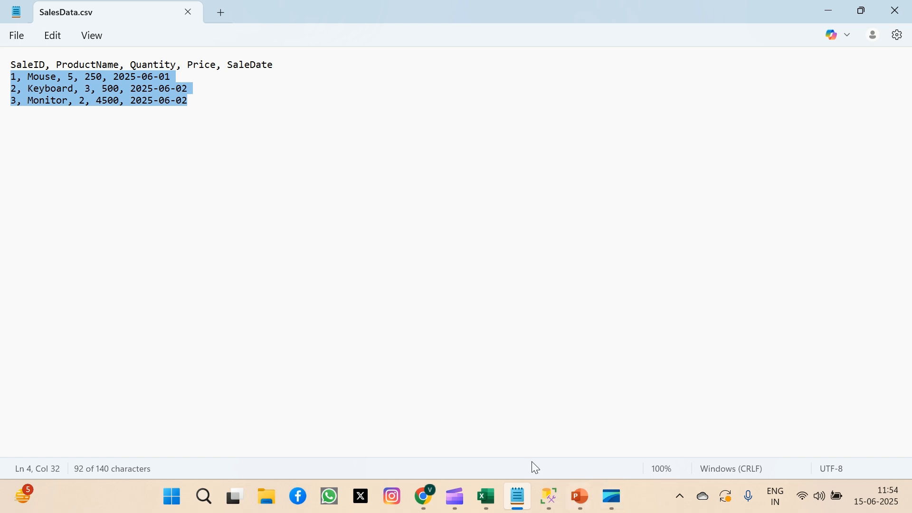
Switch to SQL Server Management Studio, hide the results pane and remove the extra space between CREATE and TABLE in the query.
left_click(548, 497)
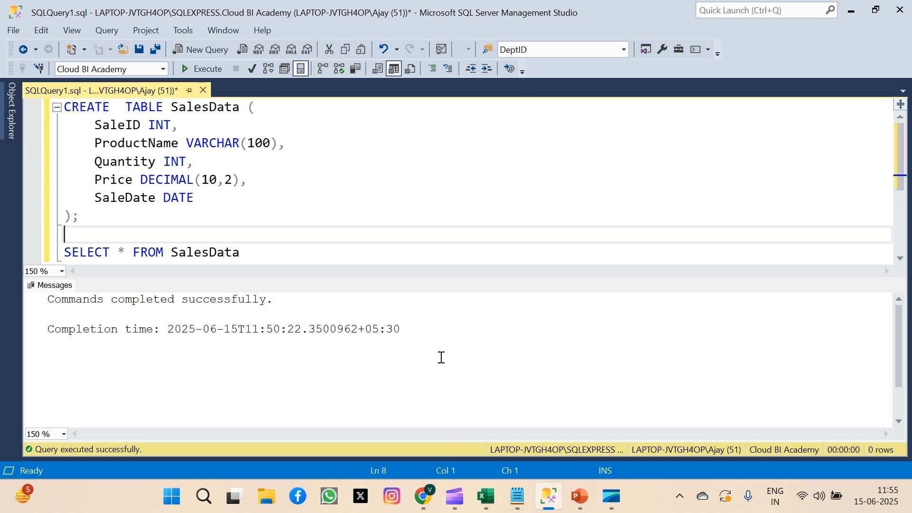
key("ctrl+r")
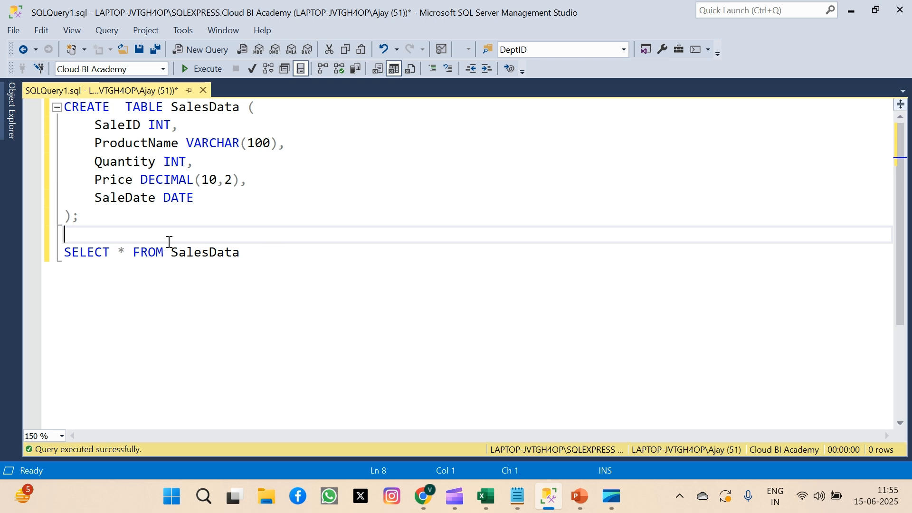
left_click_drag(96, 218, 63, 106)
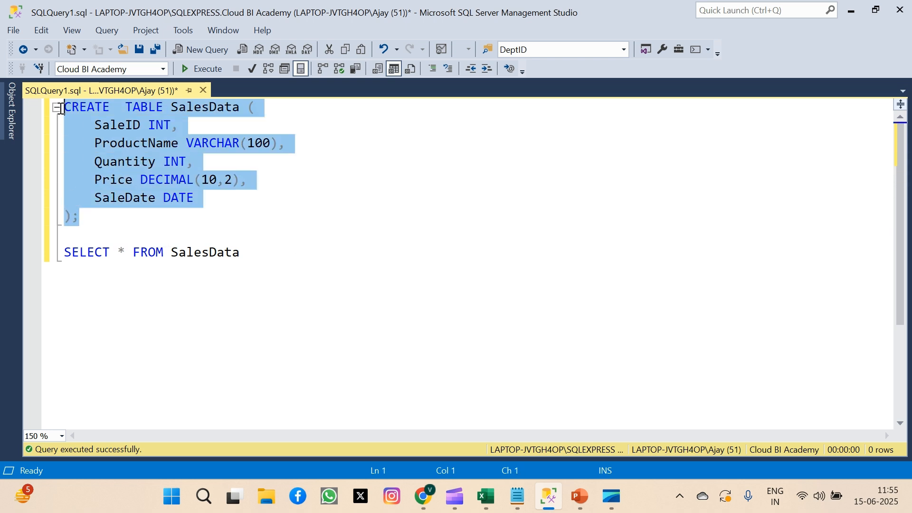
left_click(94, 107)
left_click(125, 106)
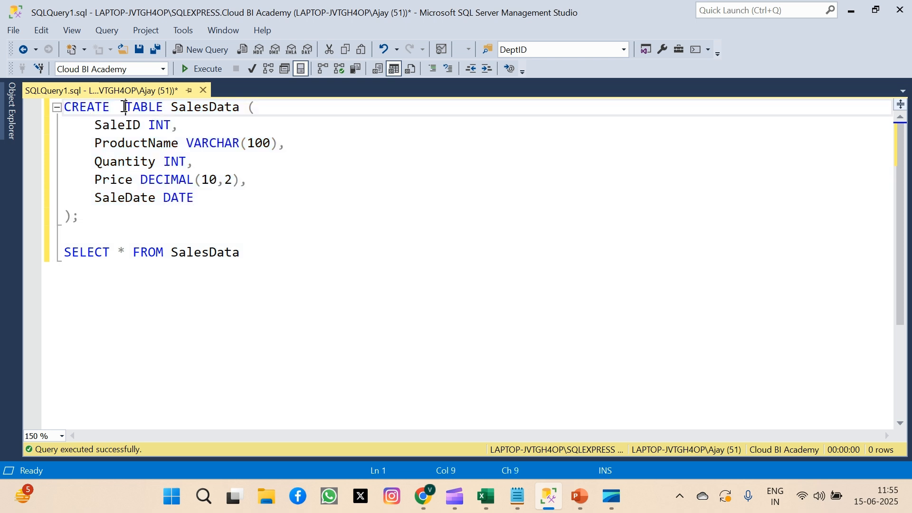
key("BackSpace")
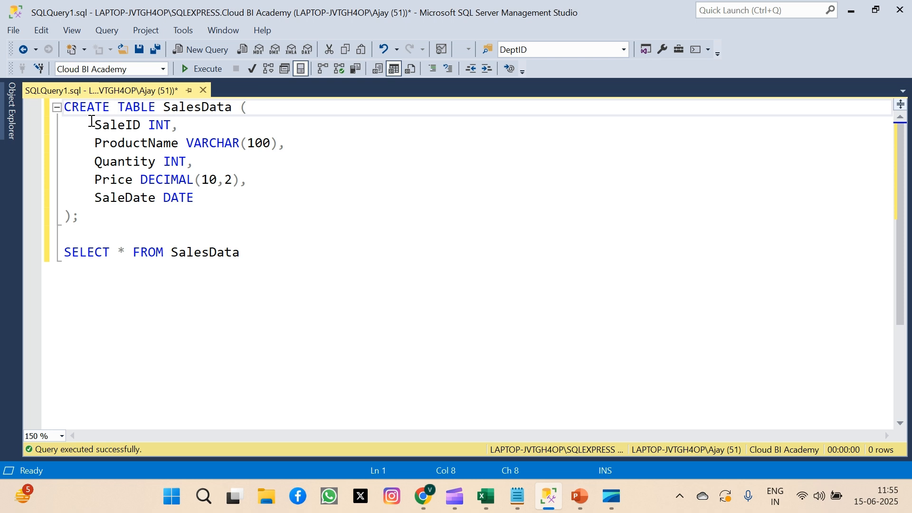
Review the column definitions of the SalesData table and execute only its CREATE TABLE statement.
left_click_drag(89, 125, 247, 123)
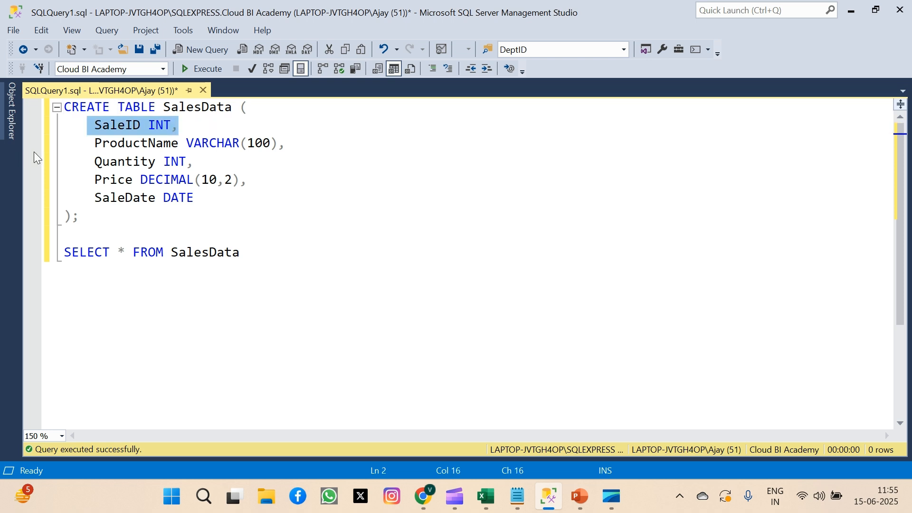
left_click_drag(88, 143, 214, 135)
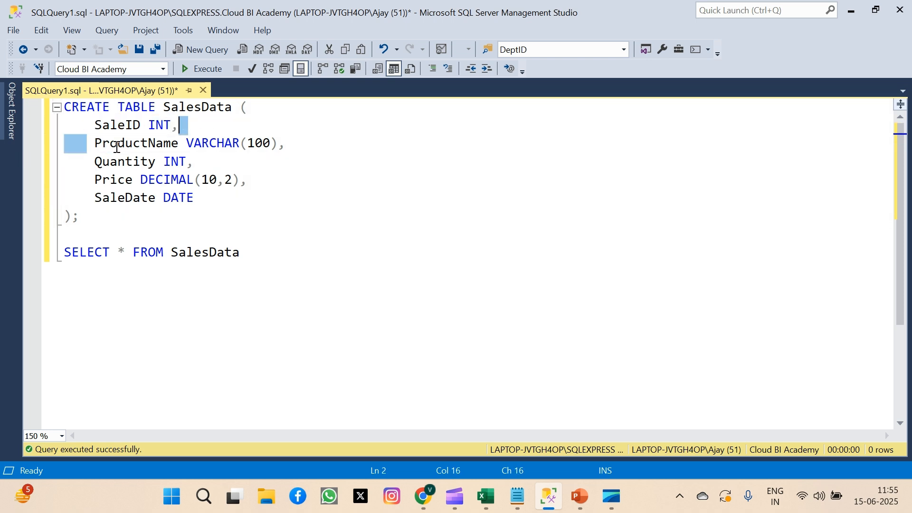
double_click(90, 161)
left_click(89, 180)
left_click_drag(96, 182, 159, 198)
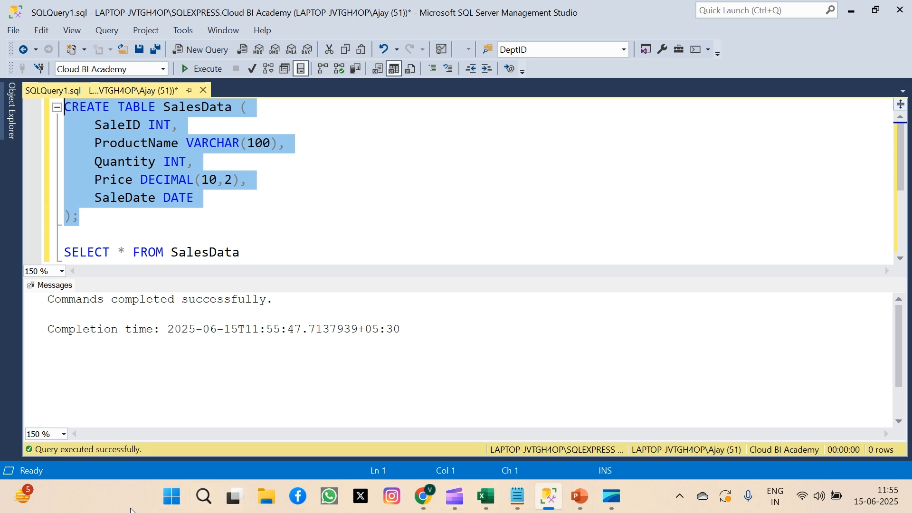
Launch Visual Studio 2022 and start a new project from the Integration Services Project template.
left_click(203, 496)
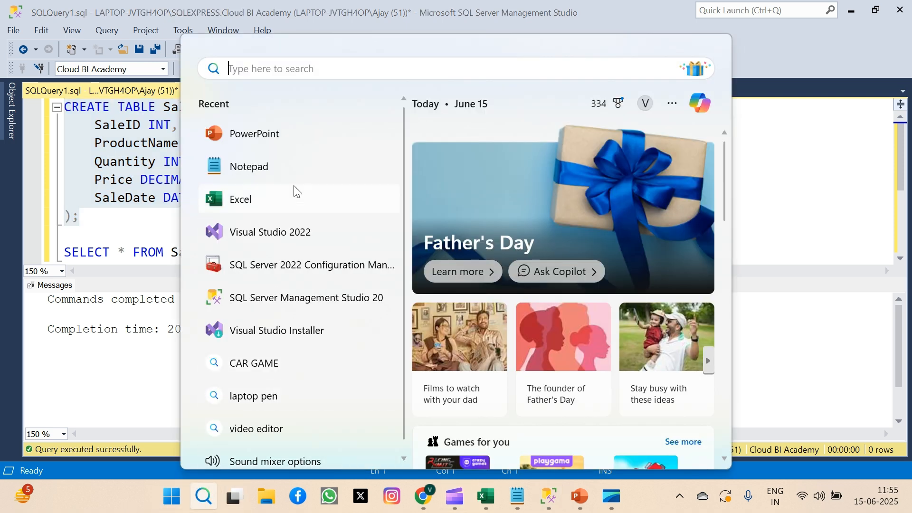
left_click(295, 240)
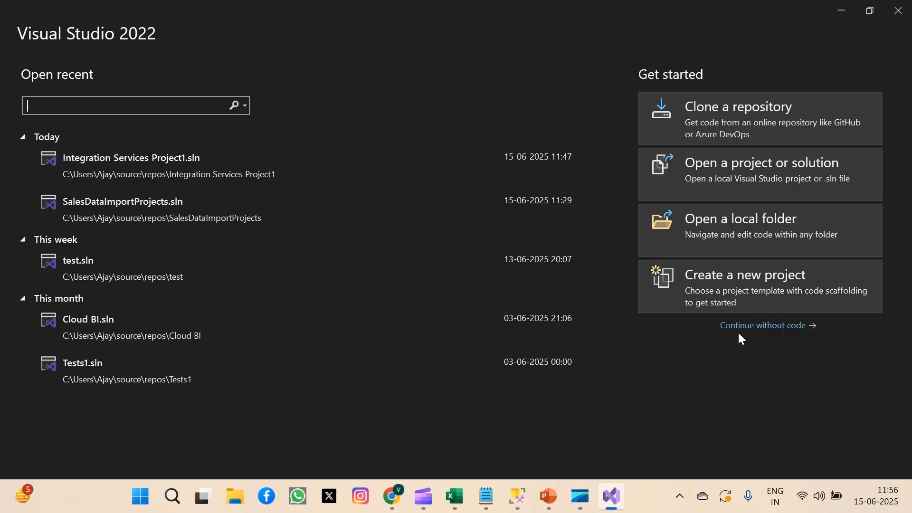
left_click(748, 283)
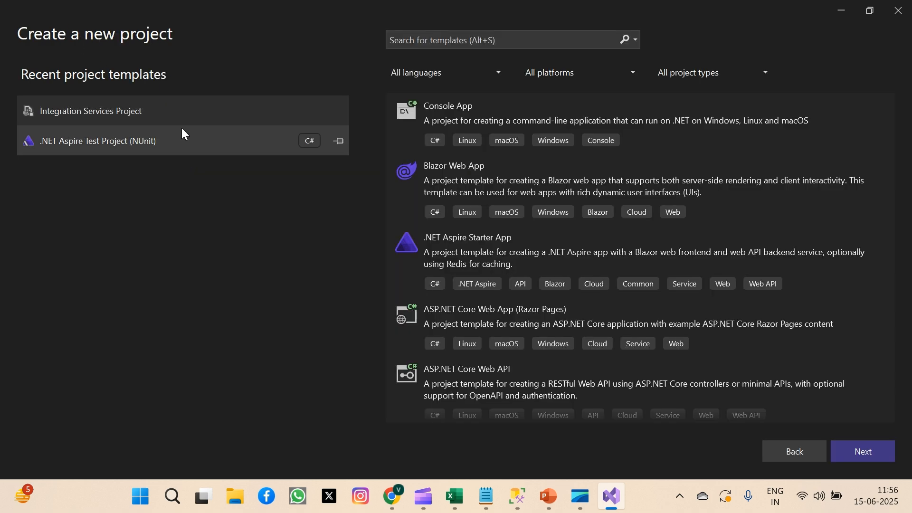
double_click(136, 118)
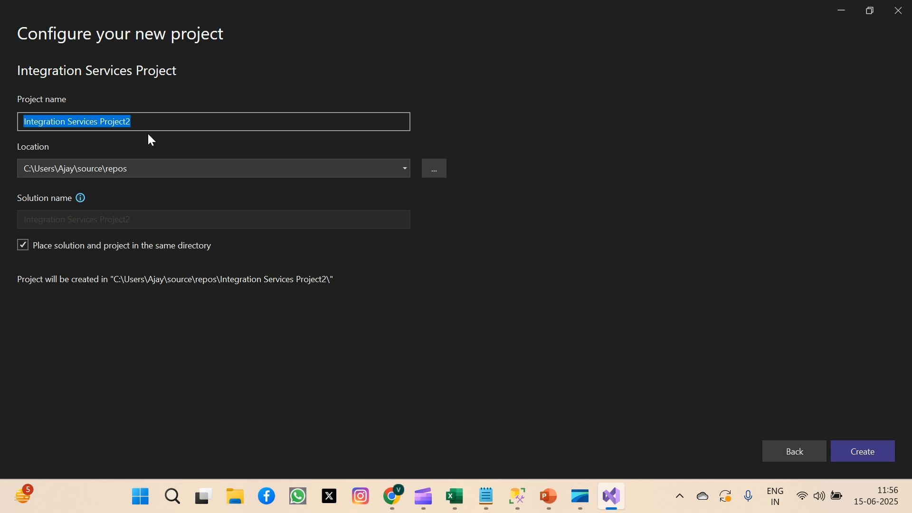
Name the new project SalesDataImportProject and create it in the default location.
type("Sa")
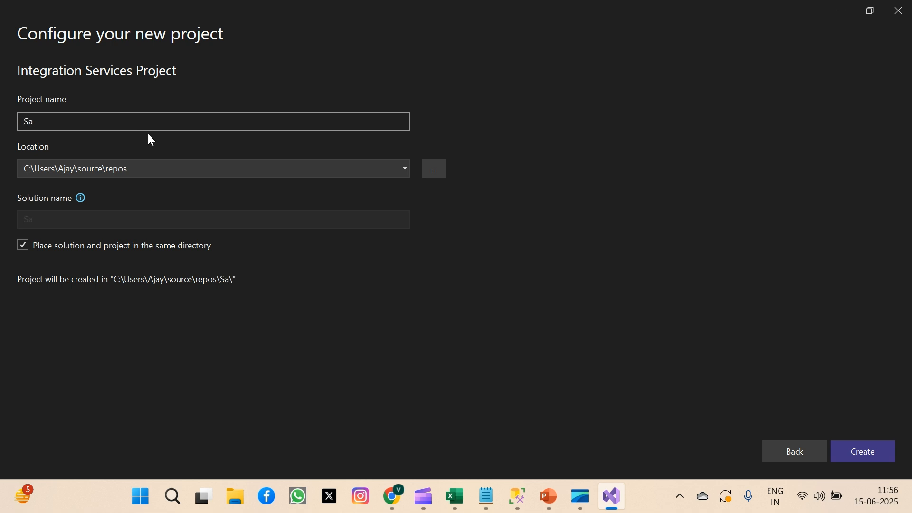
type("lesDataImport")
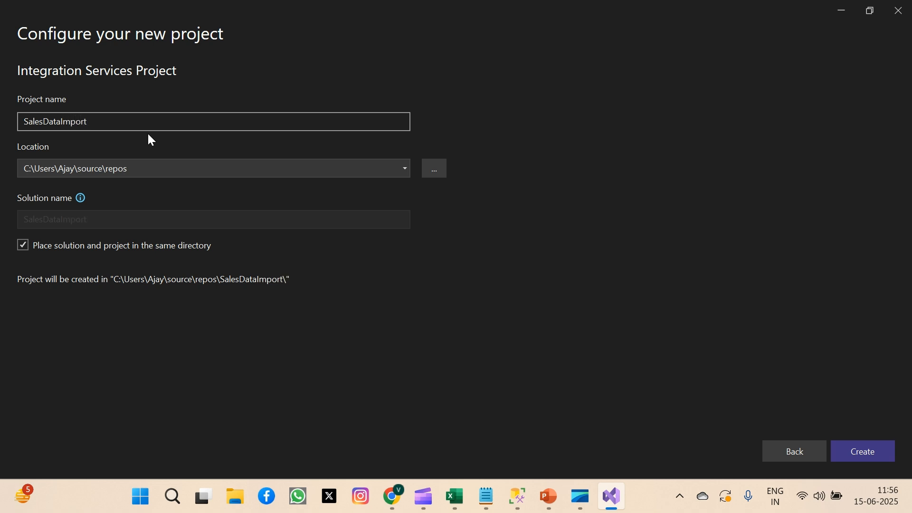
type("Project")
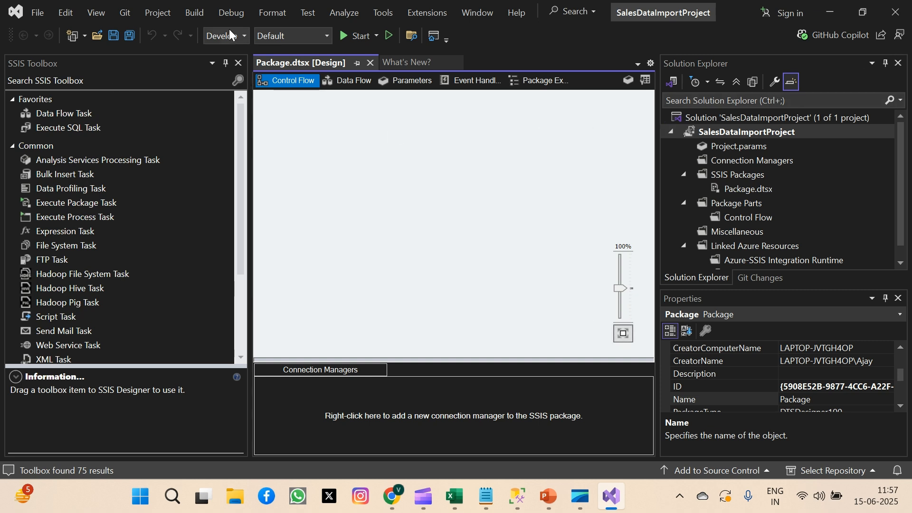
left_click(346, 82)
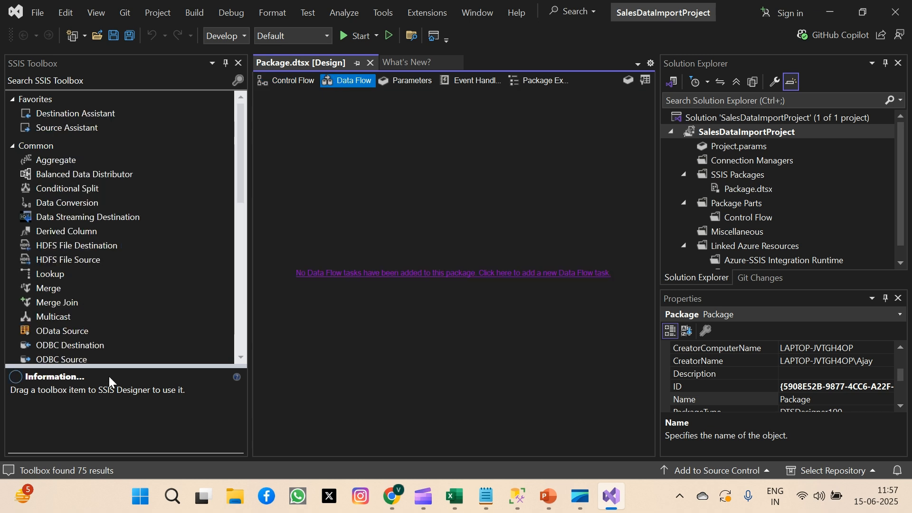
left_click(292, 82)
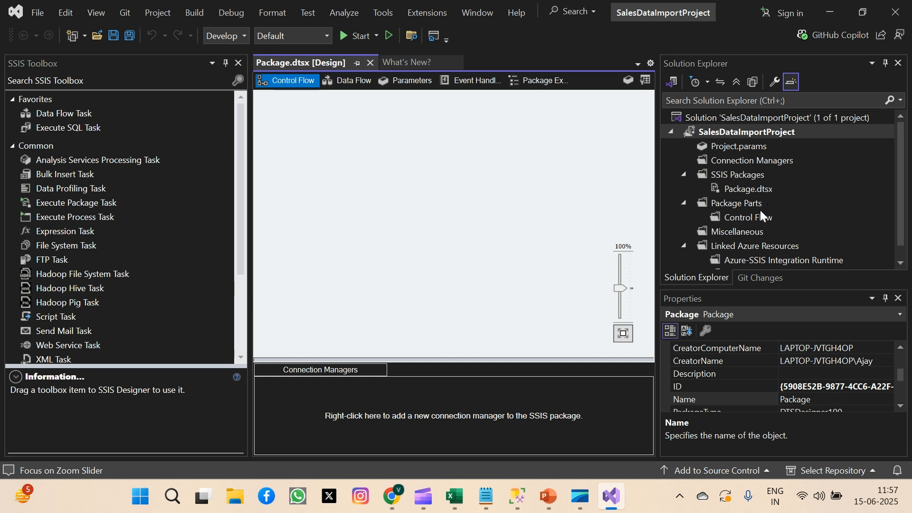
Rename the SSIS package Package.dtsx to LoadDataCSV_DB.dtsx.
left_click(757, 190)
right_click(756, 190)
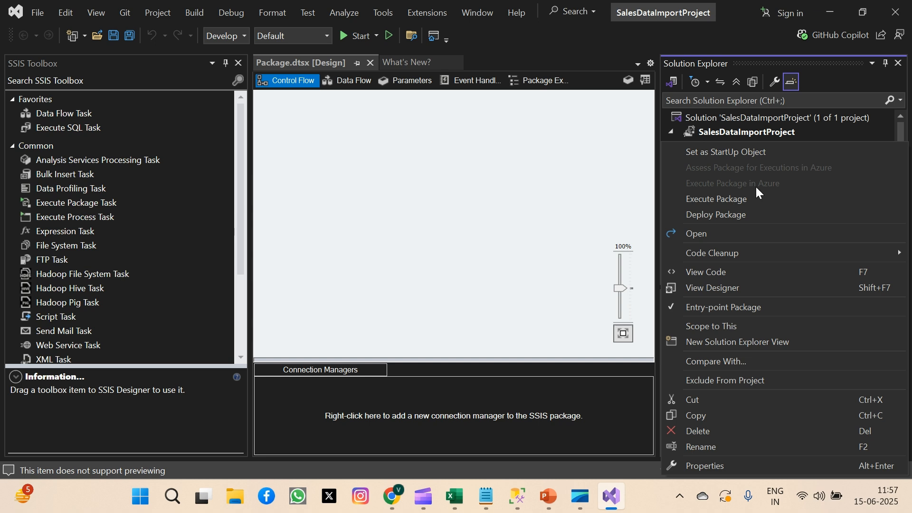
left_click(720, 443)
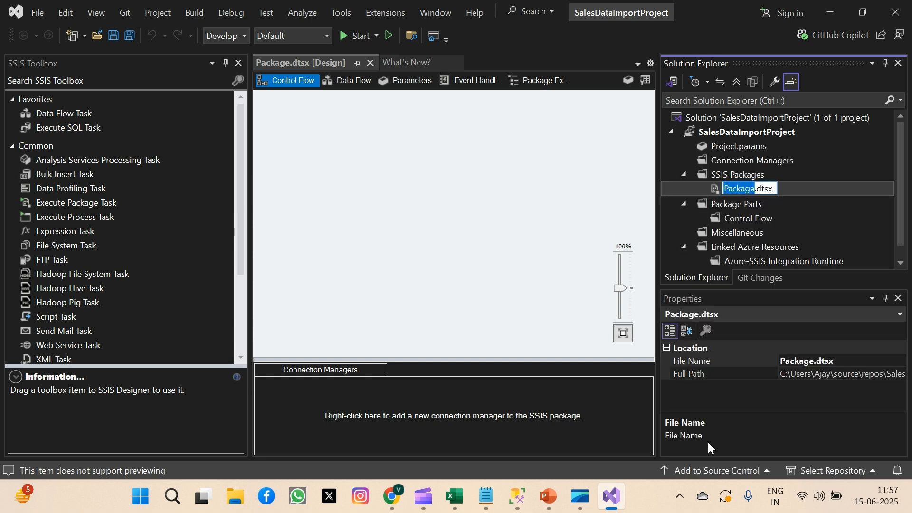
type("C")
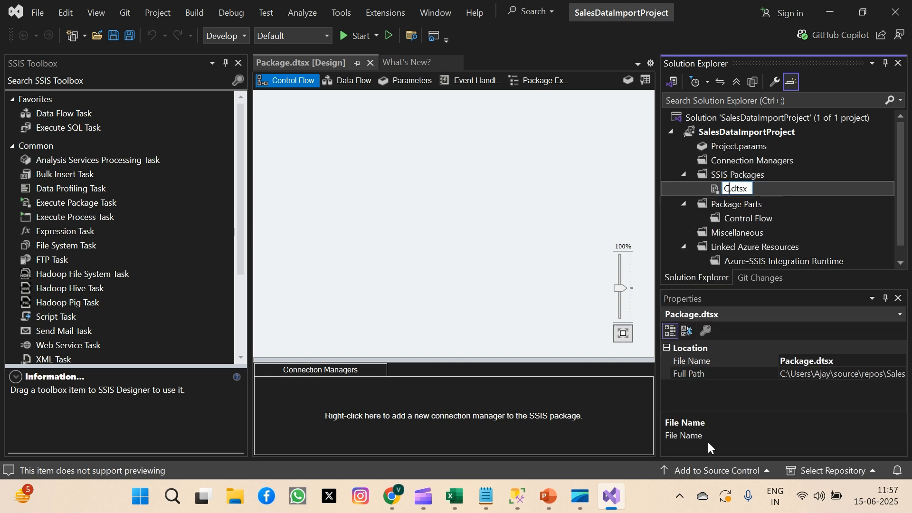
type("SV_D")
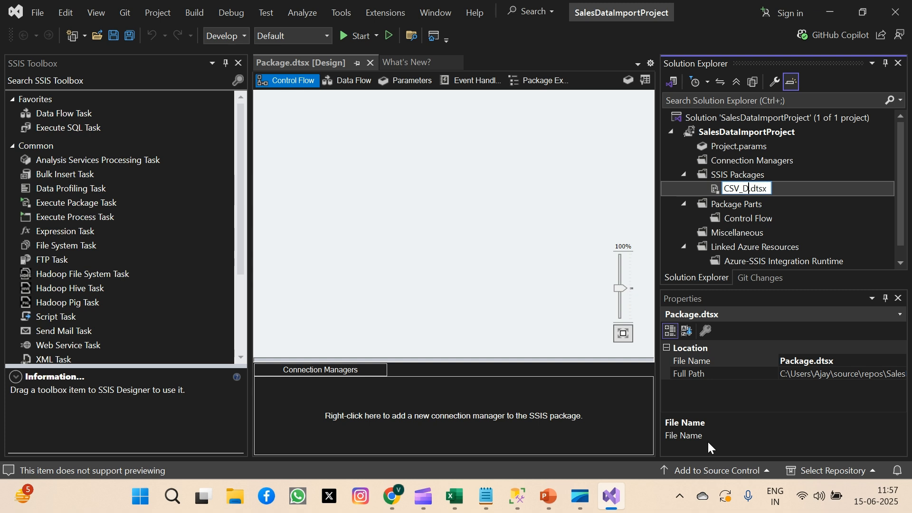
type("B")
key("Return")
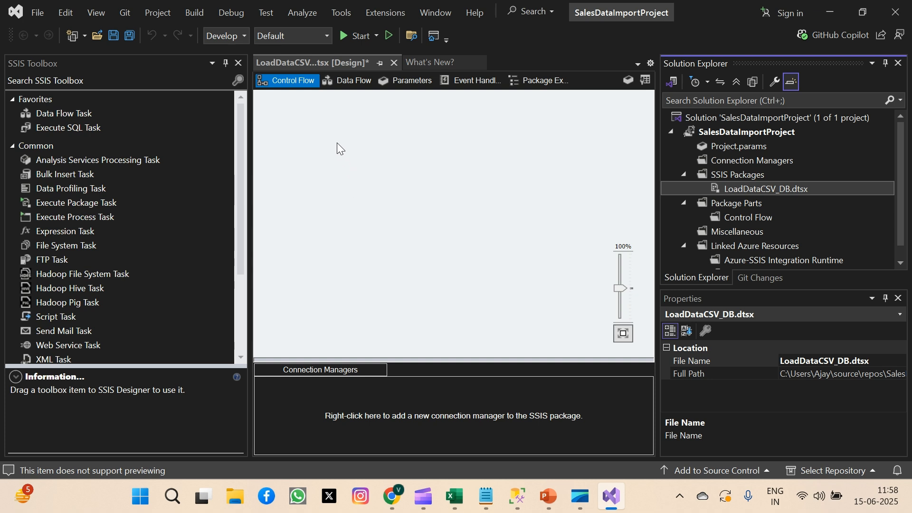
Add a Data Flow Task to the package's control flow and open it in the data flow designer.
left_click(52, 115)
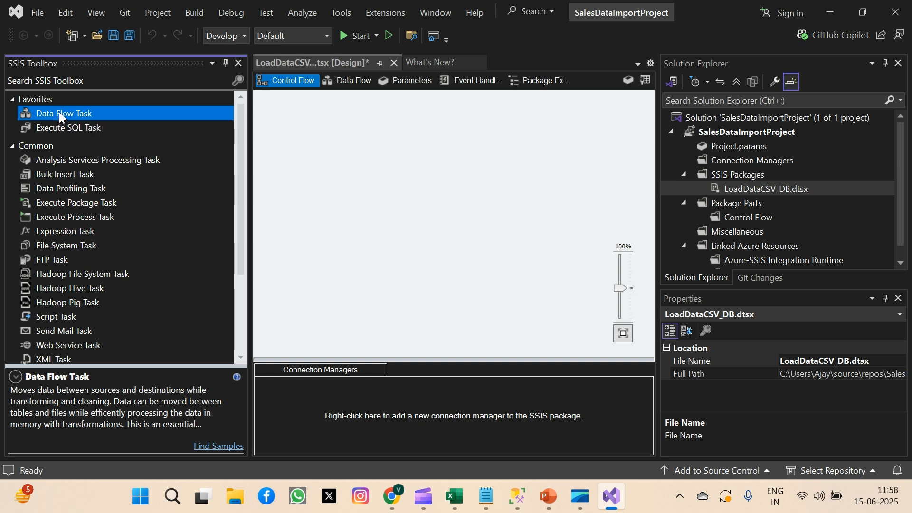
left_click_drag(59, 112, 404, 129)
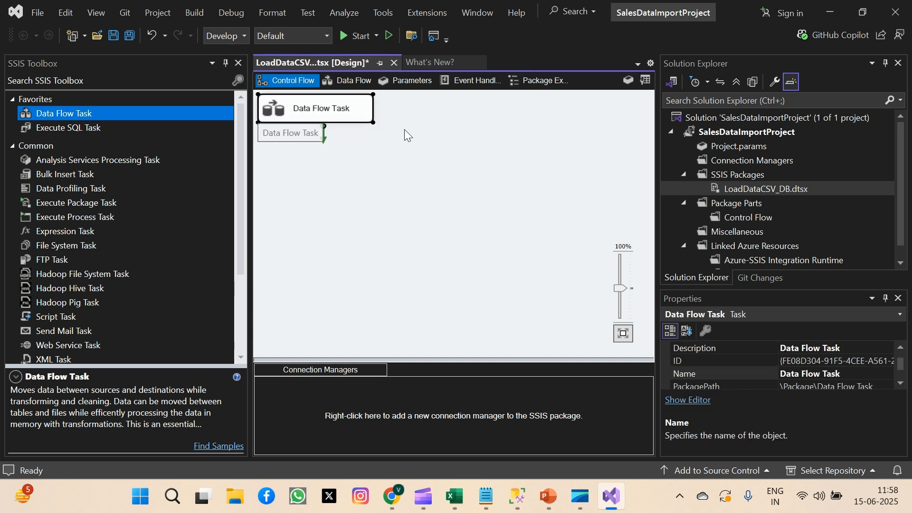
double_click(326, 114)
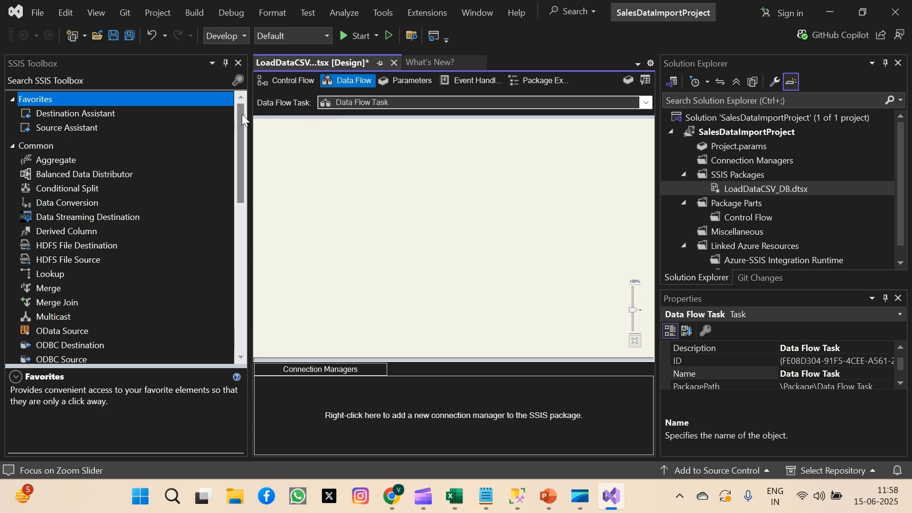
Add a Flat File Source component to the data flow.
left_click_drag(242, 114, 242, 279)
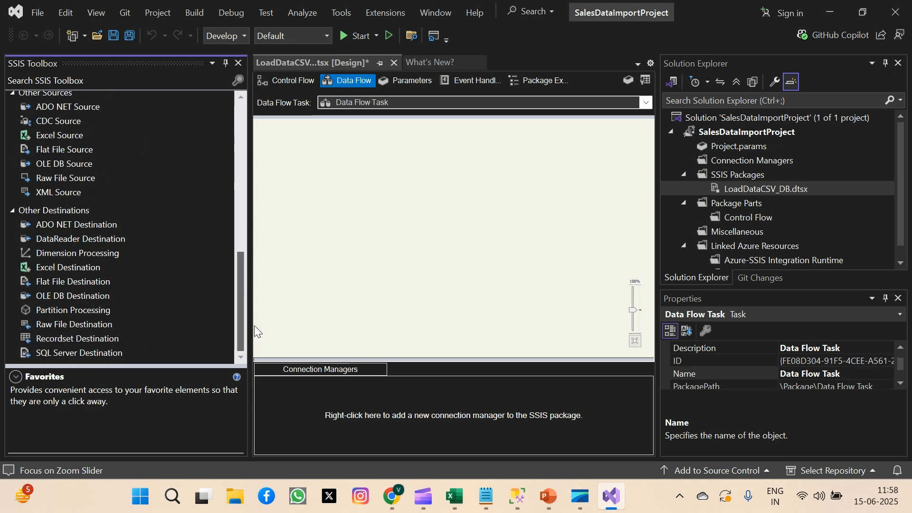
scroll(261, 266, "up", 2)
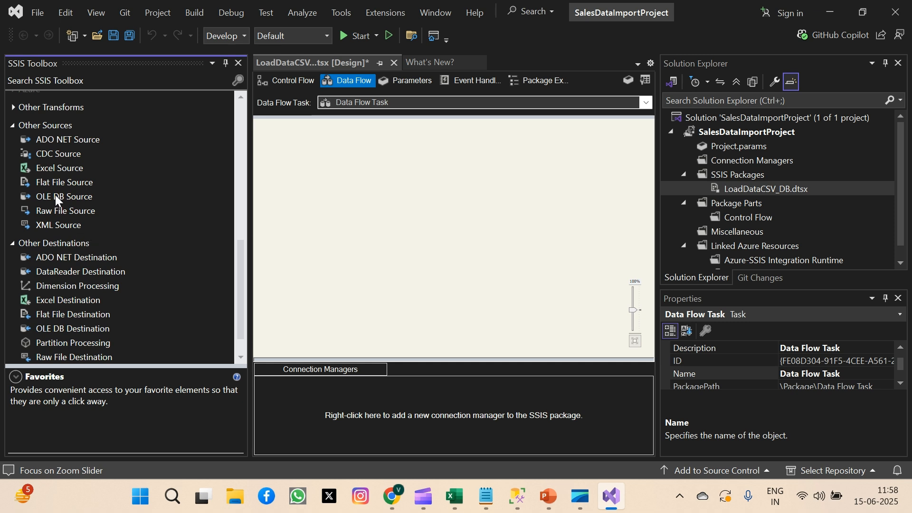
left_click(68, 183)
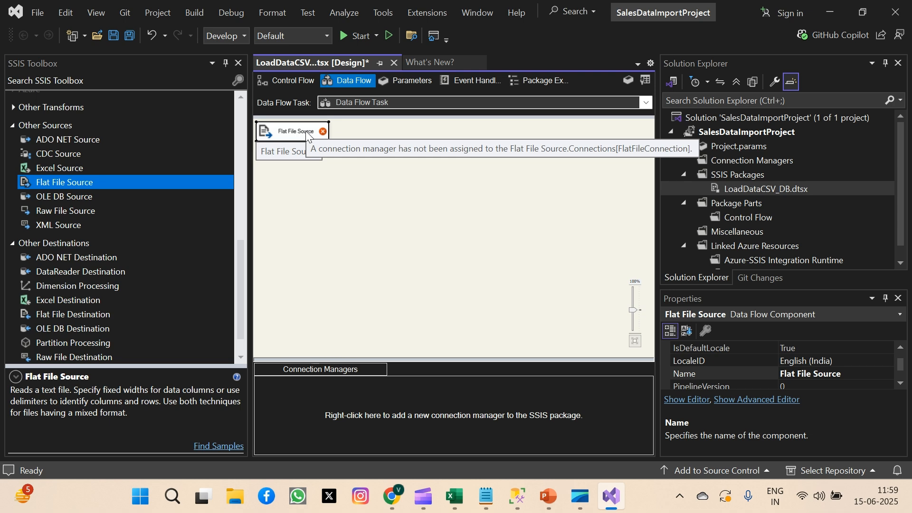
Edit the Flat File Source and start a new flat file connection manager for it.
double_click(307, 133)
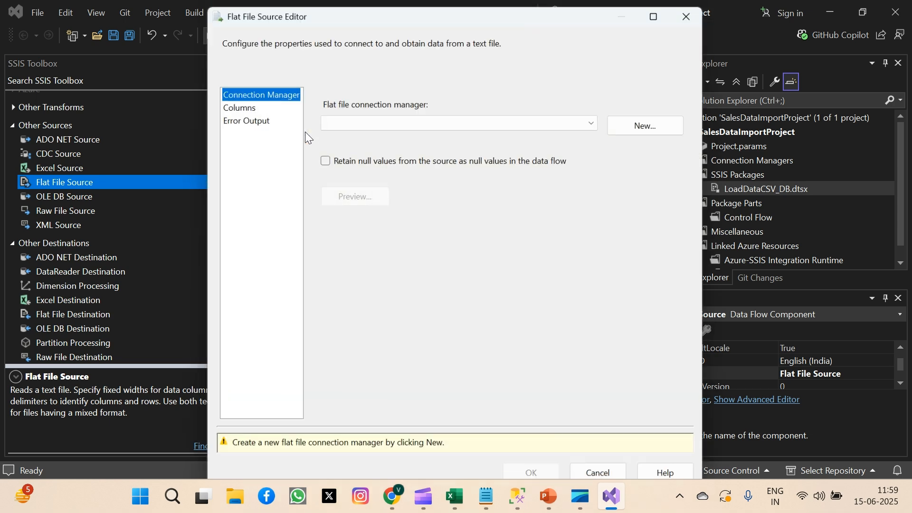
left_click(594, 121)
left_click(646, 121)
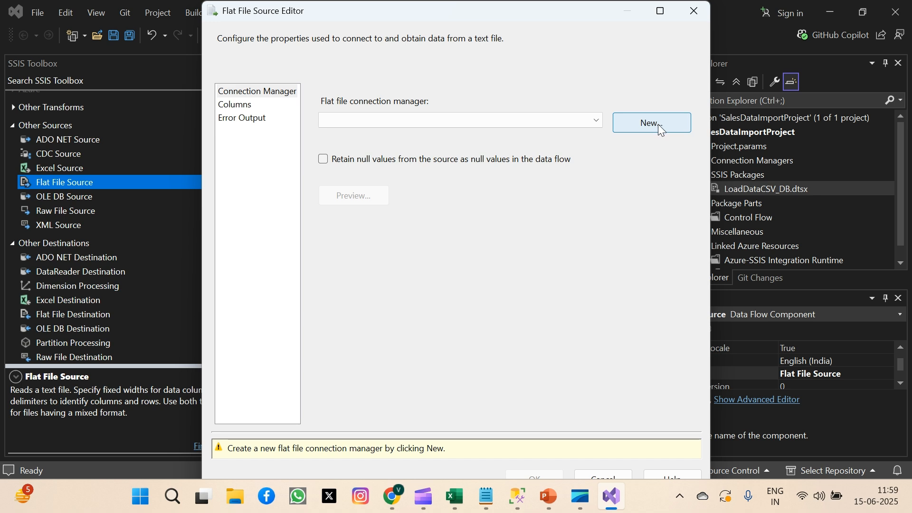
left_click(654, 125)
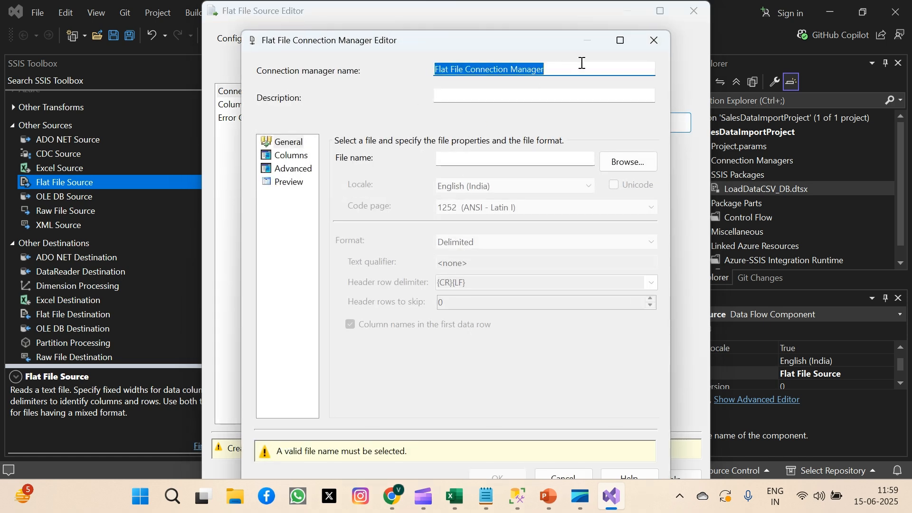
Choose the SalesData CSV file in the Documents folder as the connection manager's source file.
left_click(634, 158)
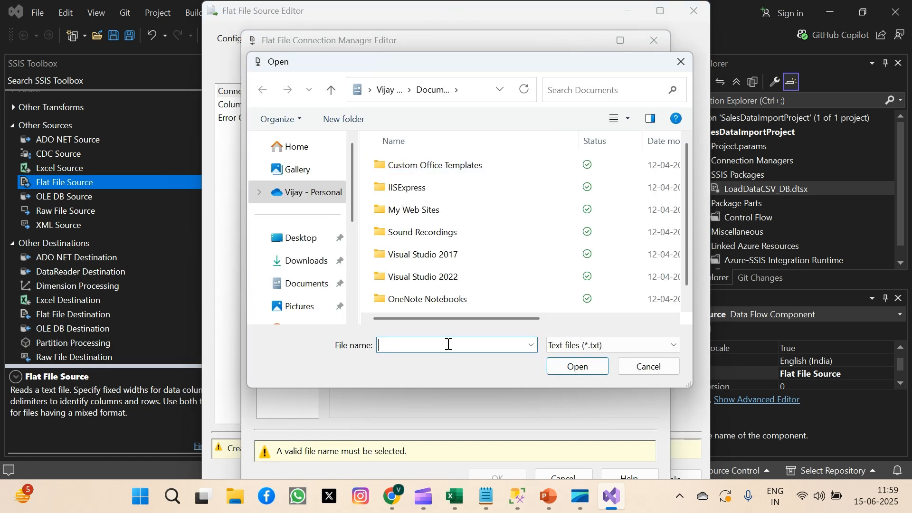
scroll(686, 246, "down", 1)
left_click(660, 350)
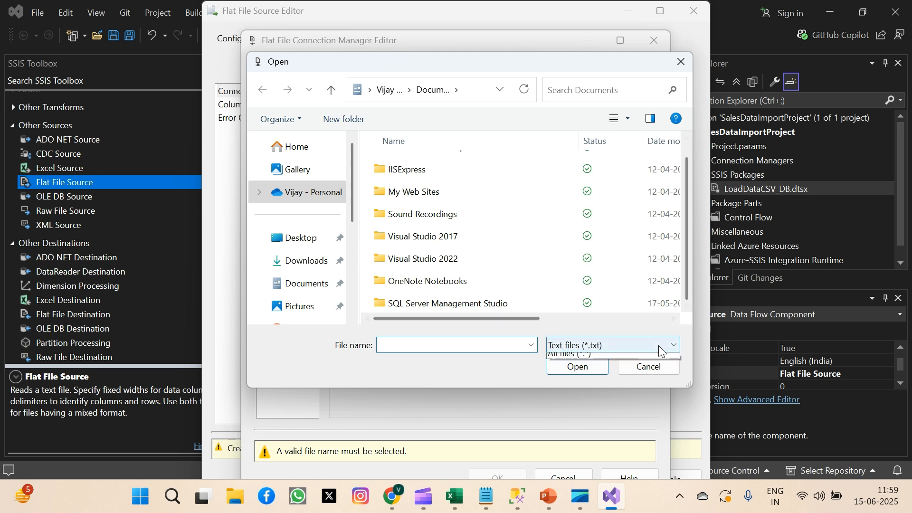
left_click(575, 372)
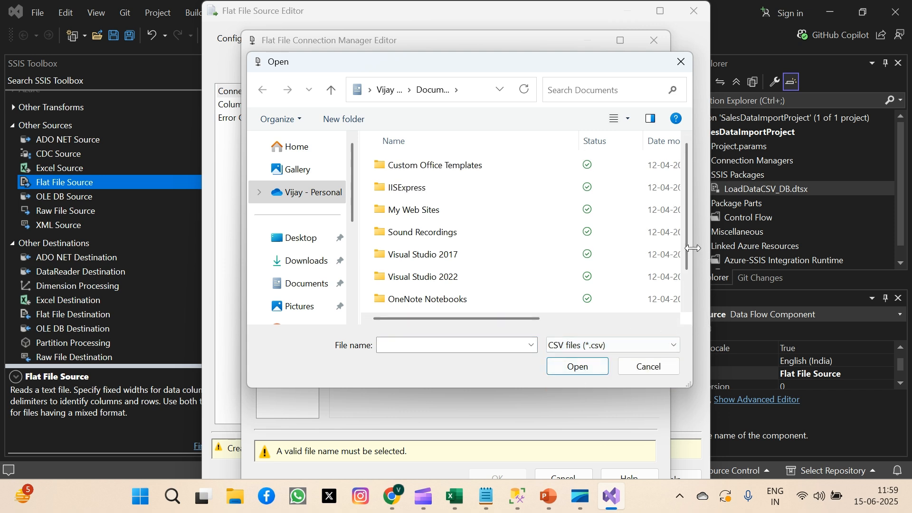
scroll(685, 249, "down", 2)
left_click(420, 304)
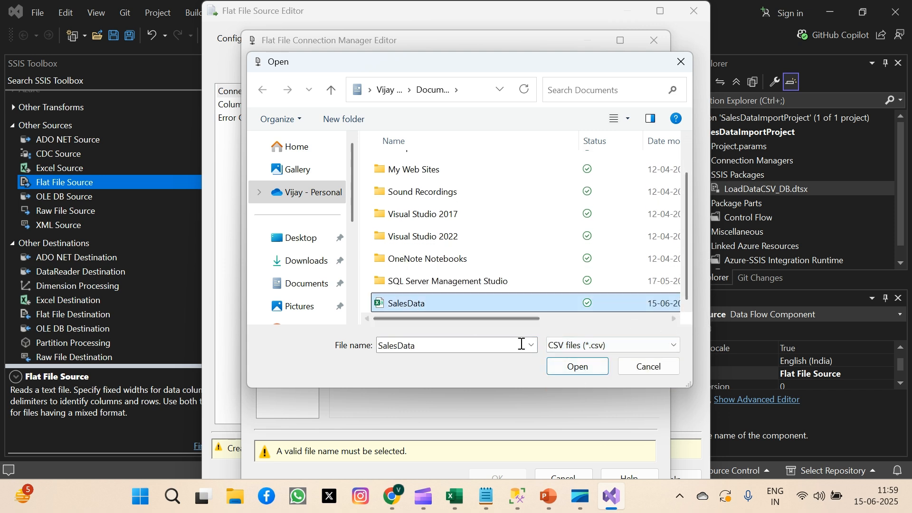
left_click(577, 367)
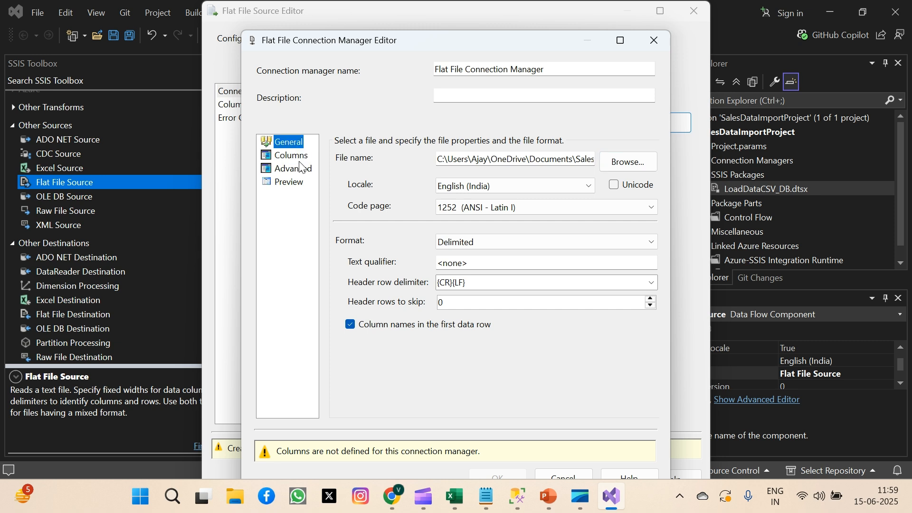
Set the connection's column delimiter to Comma {,} and check it against the contents of SalesData.csv in Notepad.
left_click(292, 155)
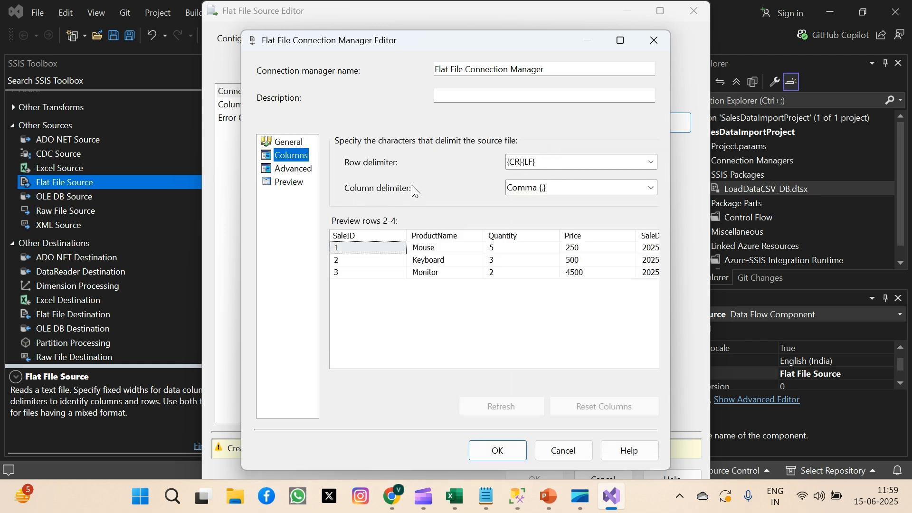
left_click(650, 188)
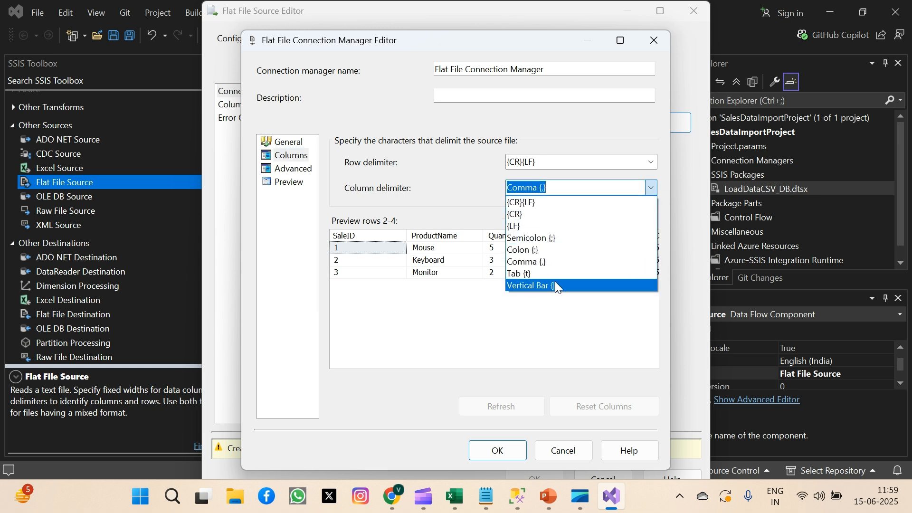
left_click(538, 261)
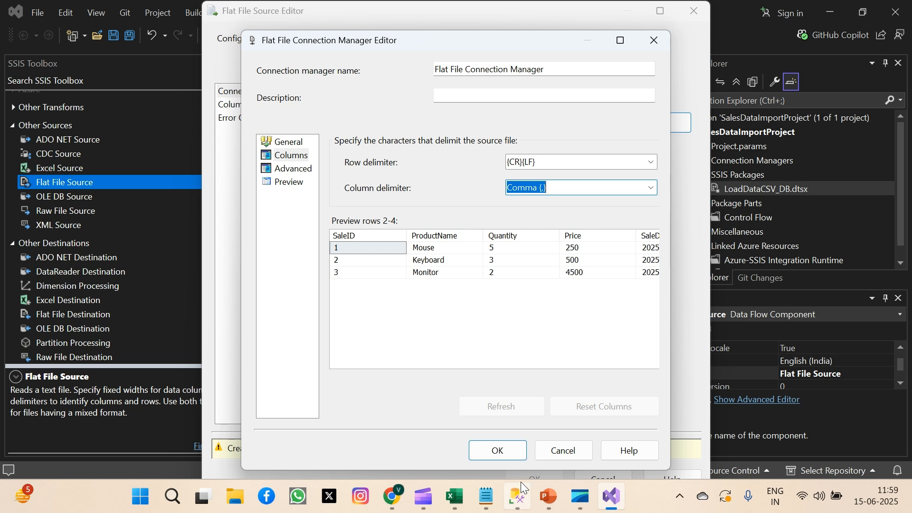
left_click(486, 496)
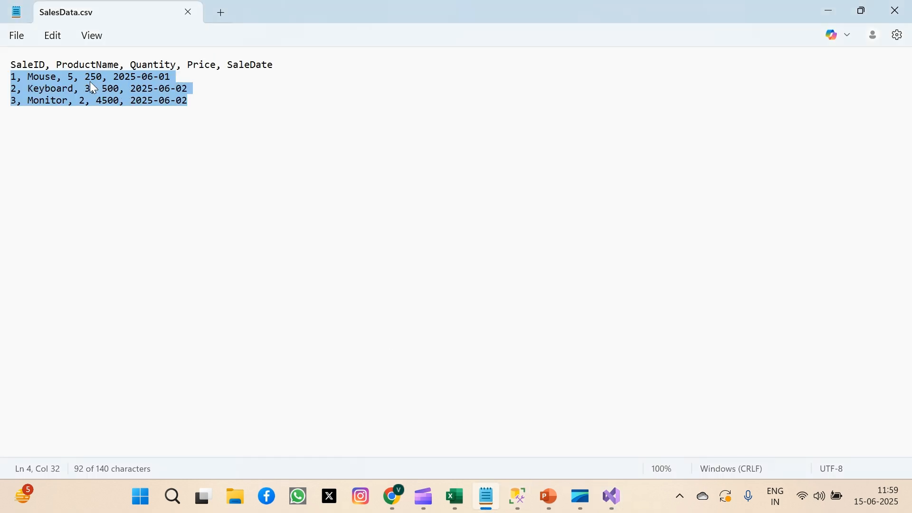
left_click(613, 498)
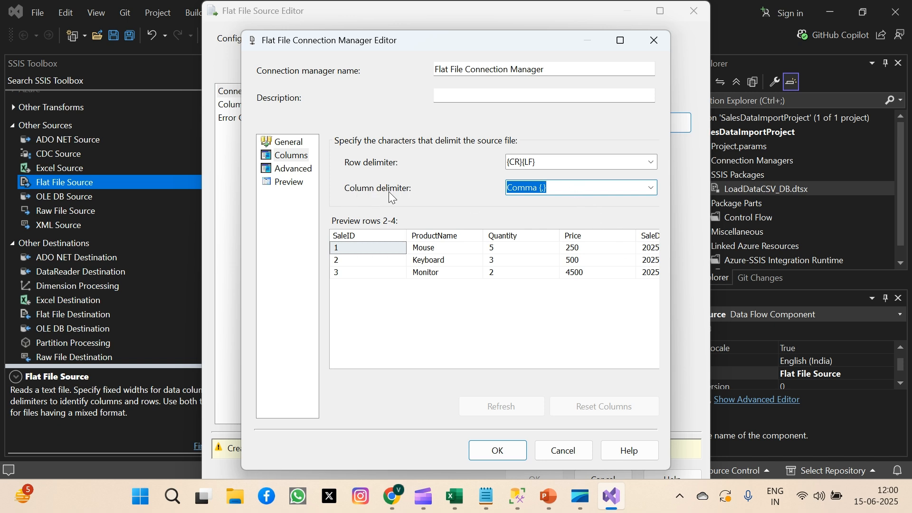
Set the data type of the SaleDate column to database date [DT_DBDATE] in the flat file connection manager.
left_click(287, 170)
left_click(347, 222)
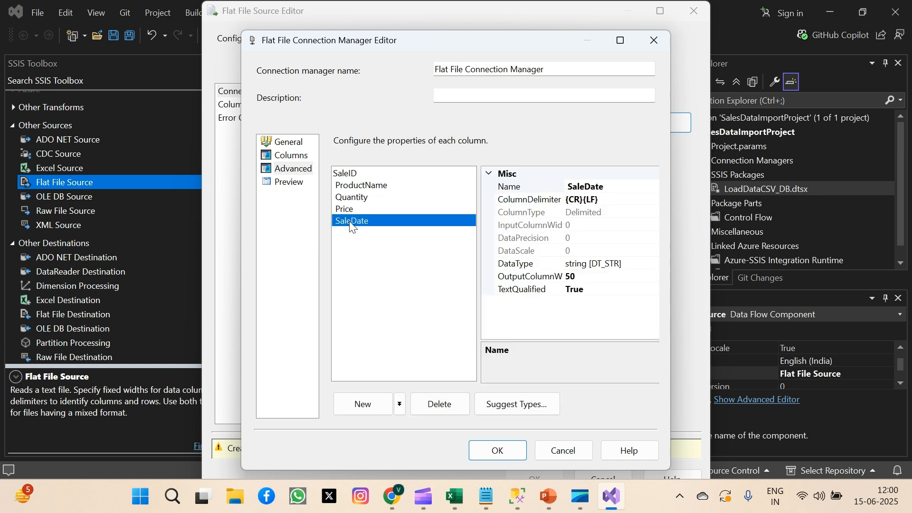
left_click(653, 263)
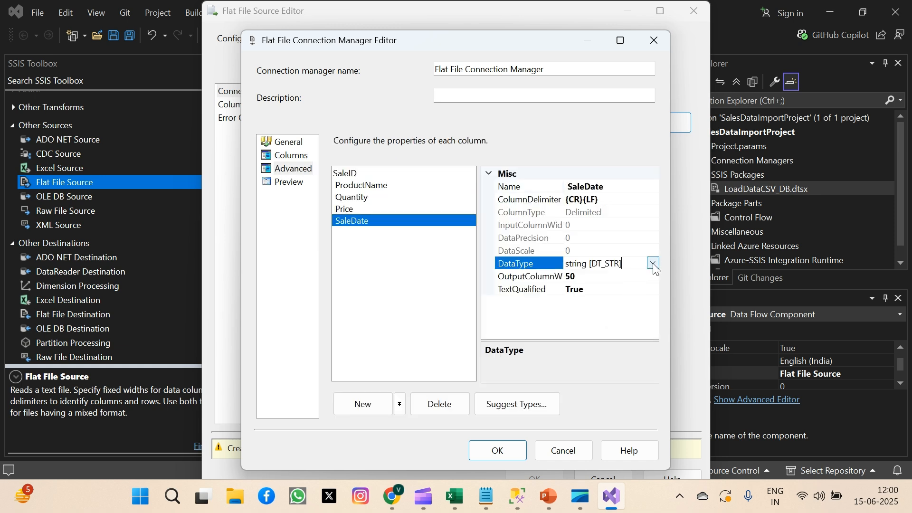
left_click(652, 263)
left_click_drag(655, 346, 658, 282)
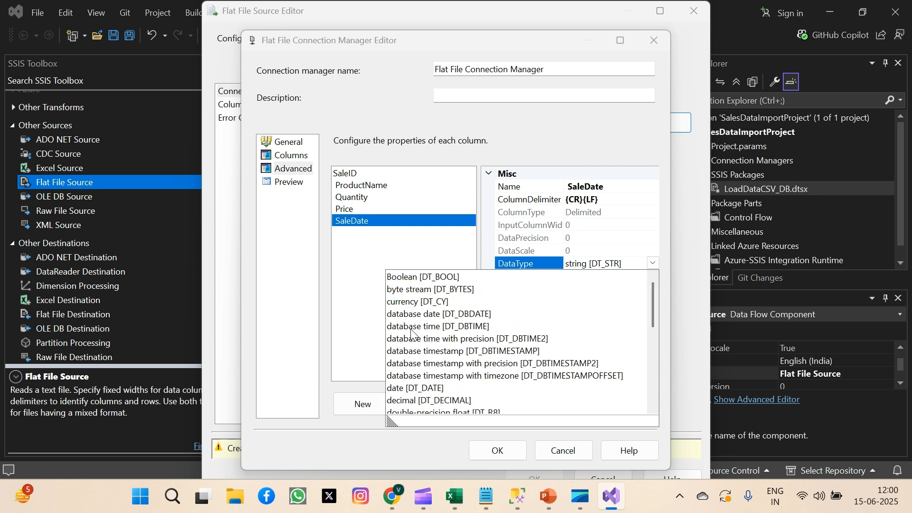
left_click(471, 315)
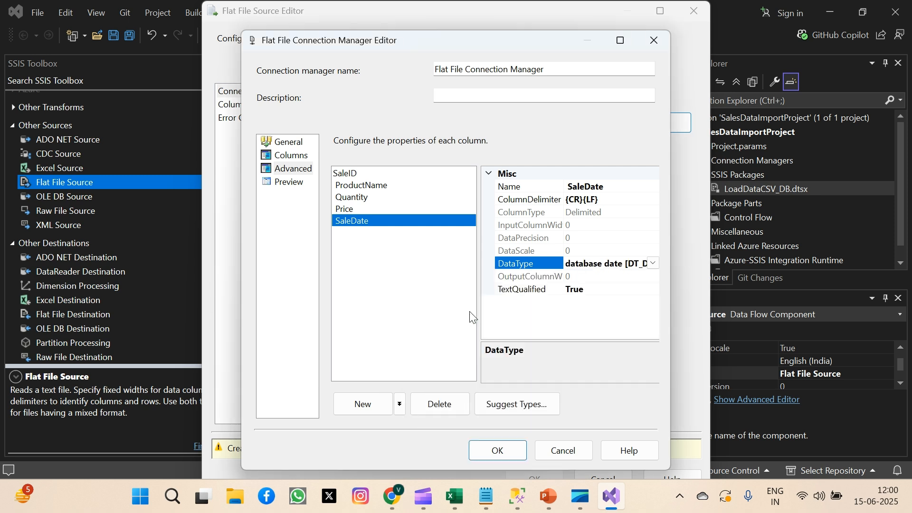
left_click(504, 450)
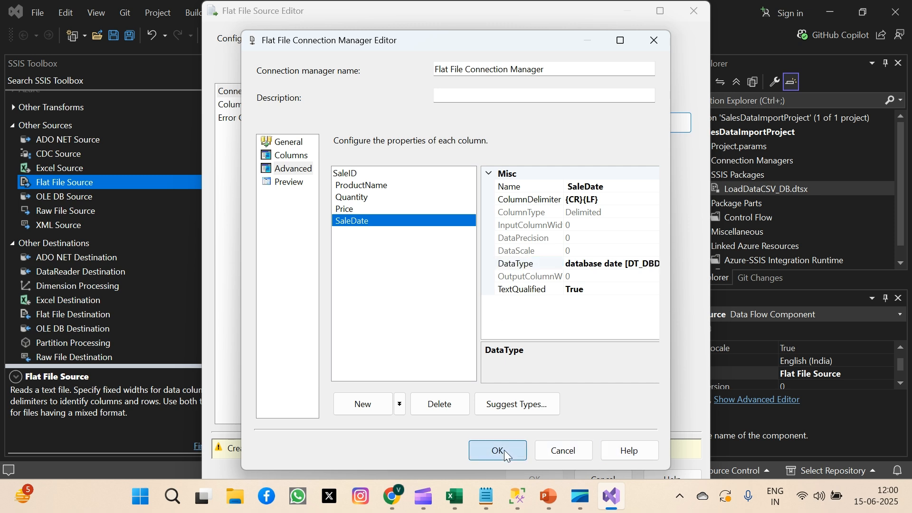
Preview the parsed rows, then save the flat file connection manager and the Flat File Source settings.
left_click(285, 184)
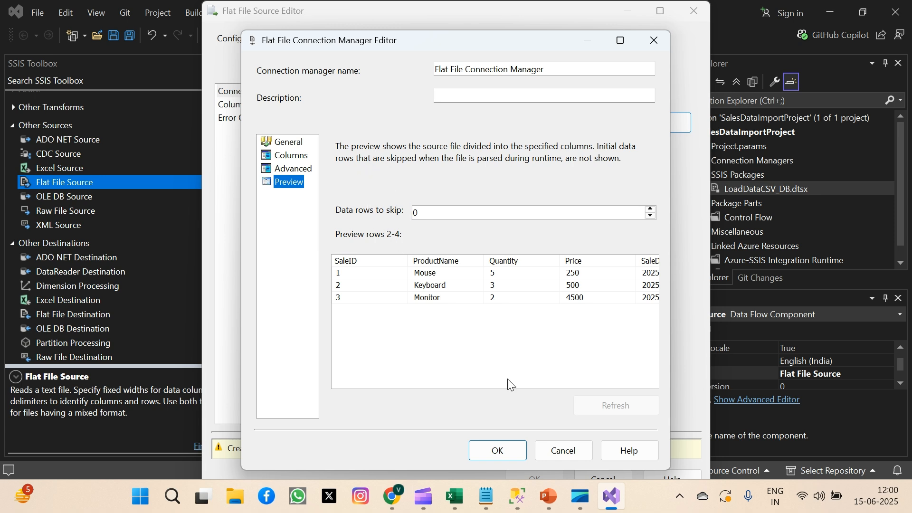
left_click(505, 452)
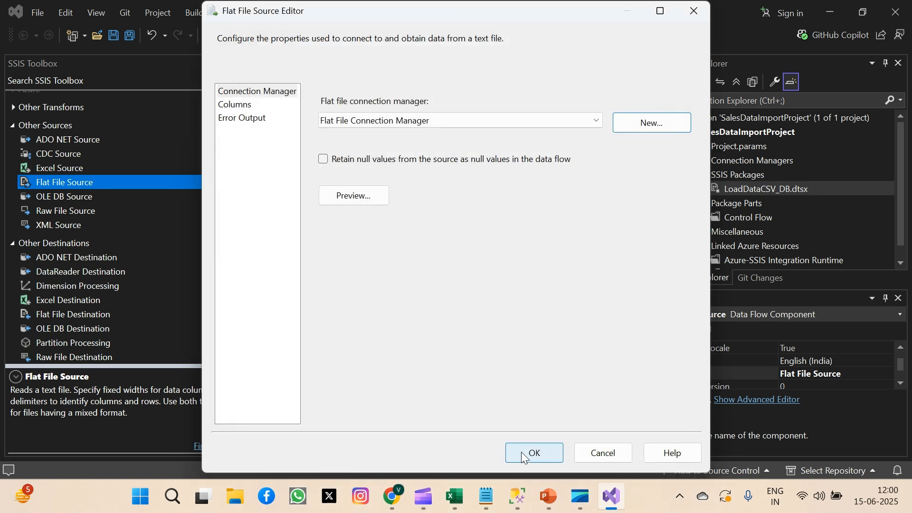
left_click(351, 197)
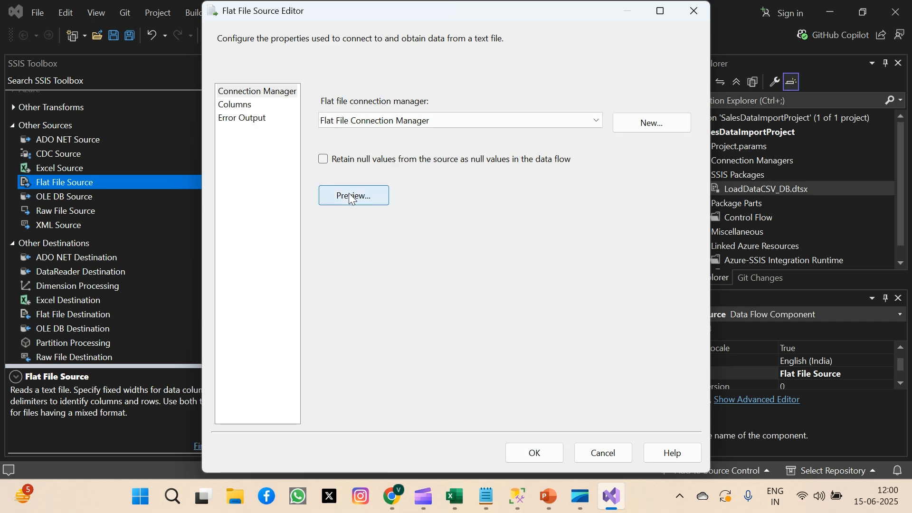
left_click(569, 377)
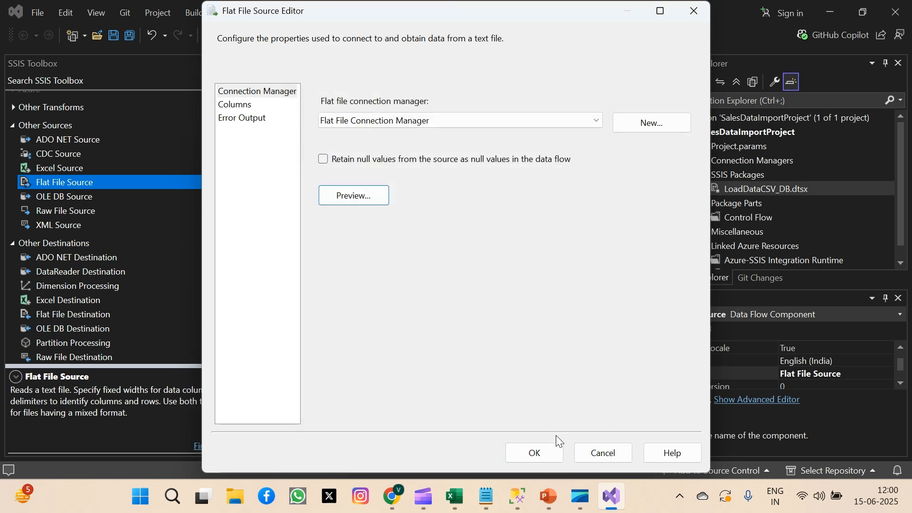
left_click(545, 452)
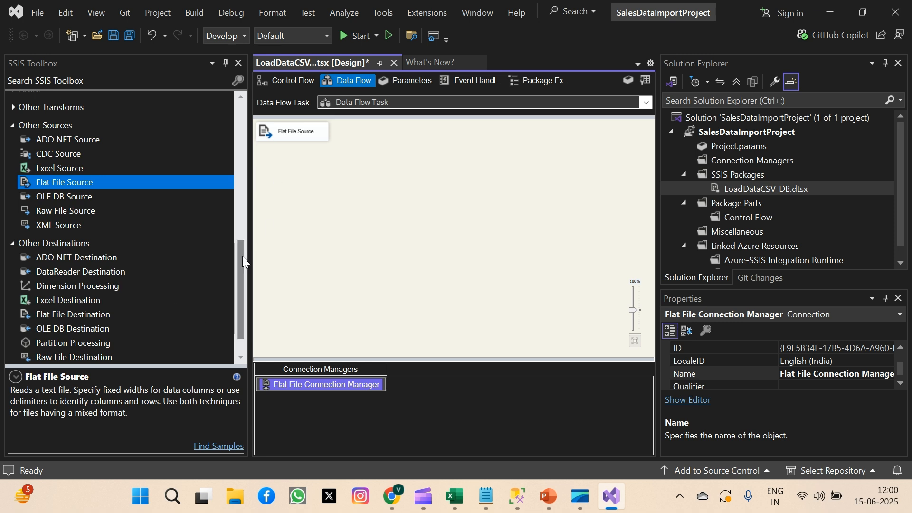
Add an OLE DB Destination that uses the SQLEXPRESS Cloud BI Academy connection and the [dbo].[SalesData] table.
left_click_drag(242, 255, 242, 305)
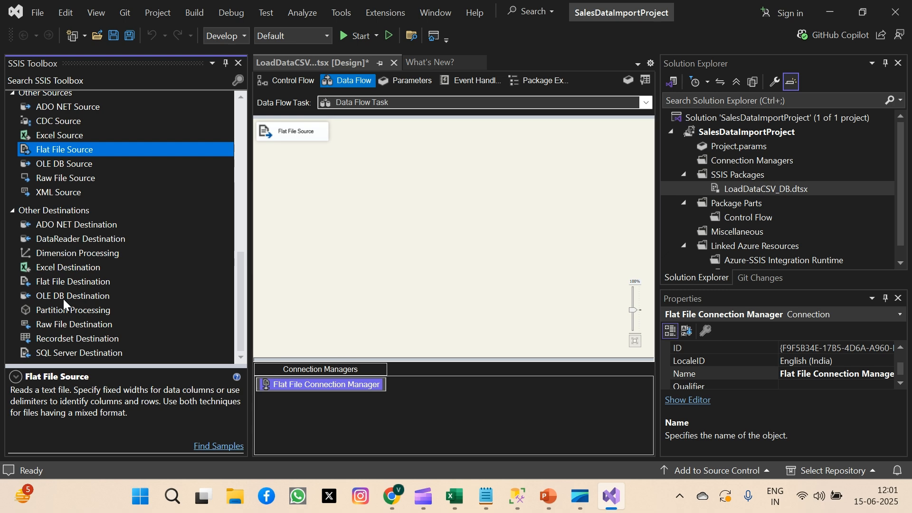
left_click(62, 296)
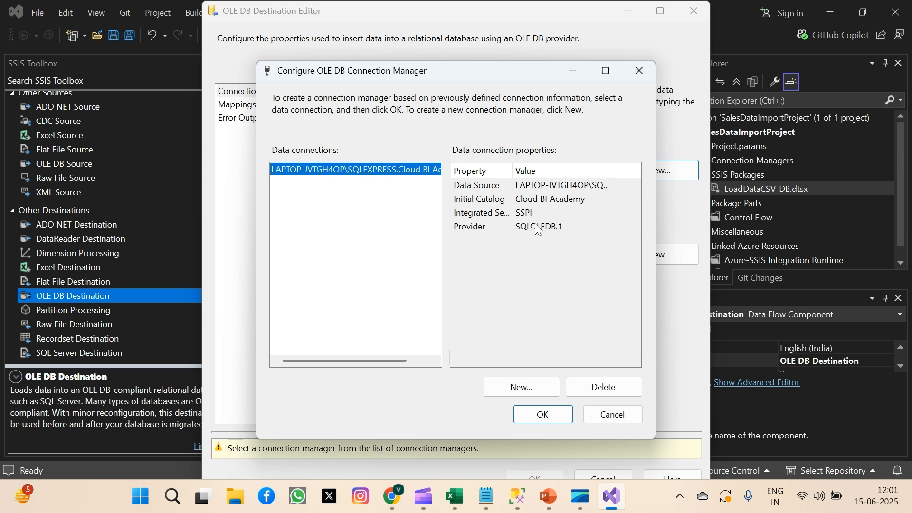
left_click(546, 413)
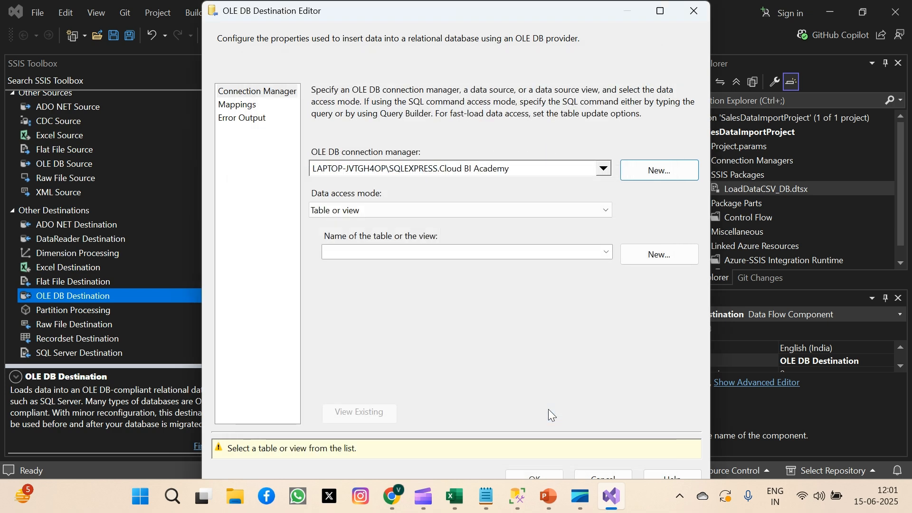
left_click(606, 251)
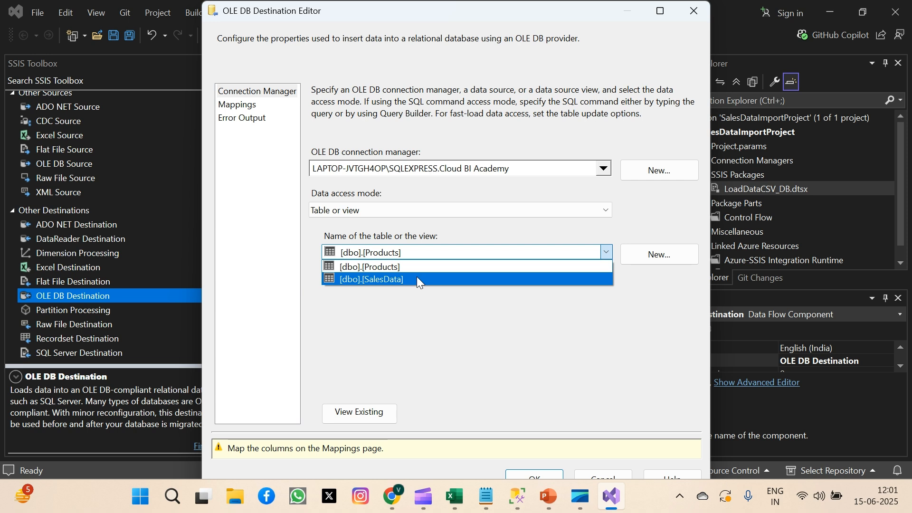
left_click(417, 279)
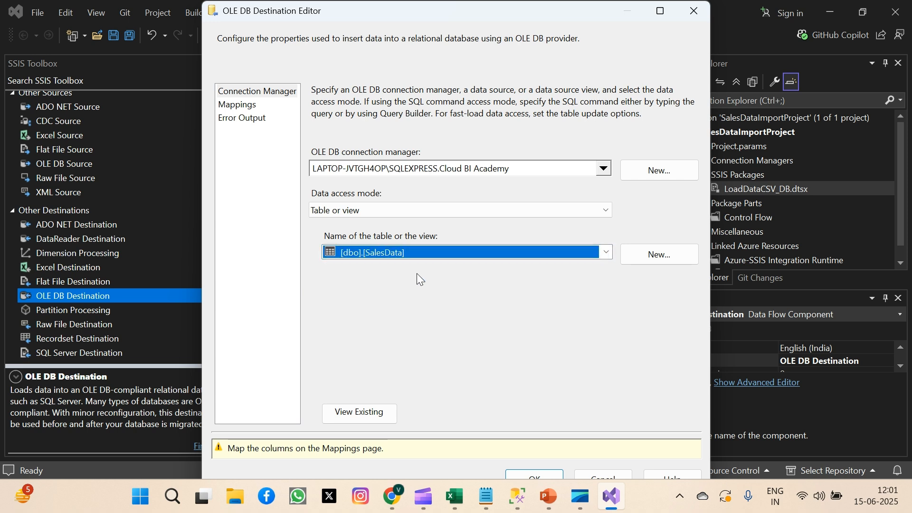
Map the ProductName and Quantity input columns to the matching destination columns in the OLE DB Destination.
left_click(253, 107)
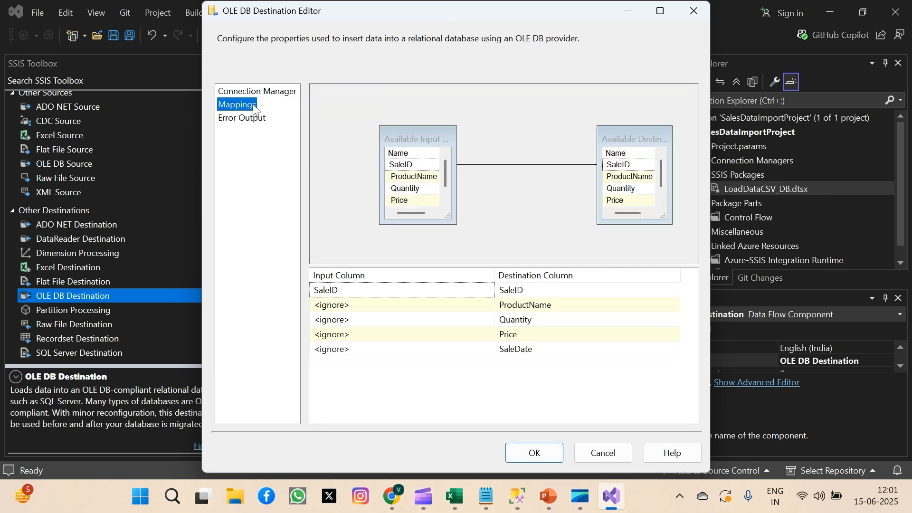
left_click(477, 308)
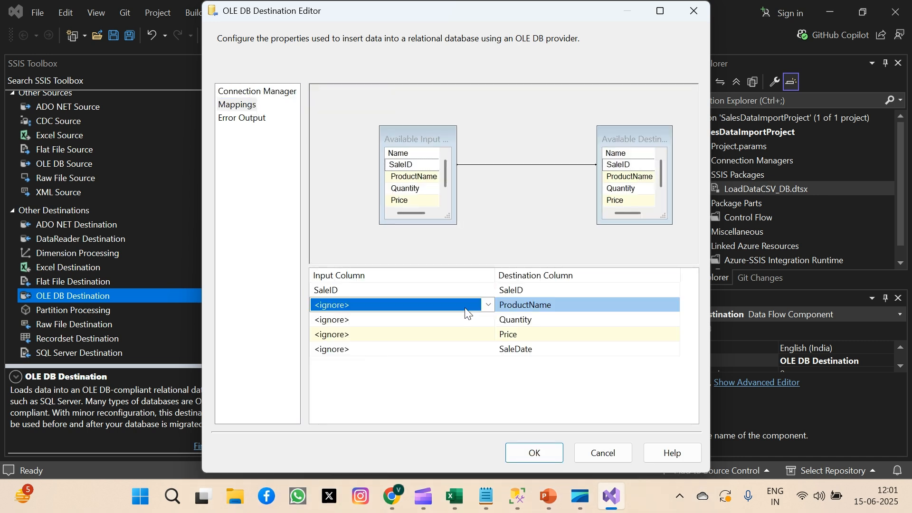
left_click(487, 305)
left_click(364, 332)
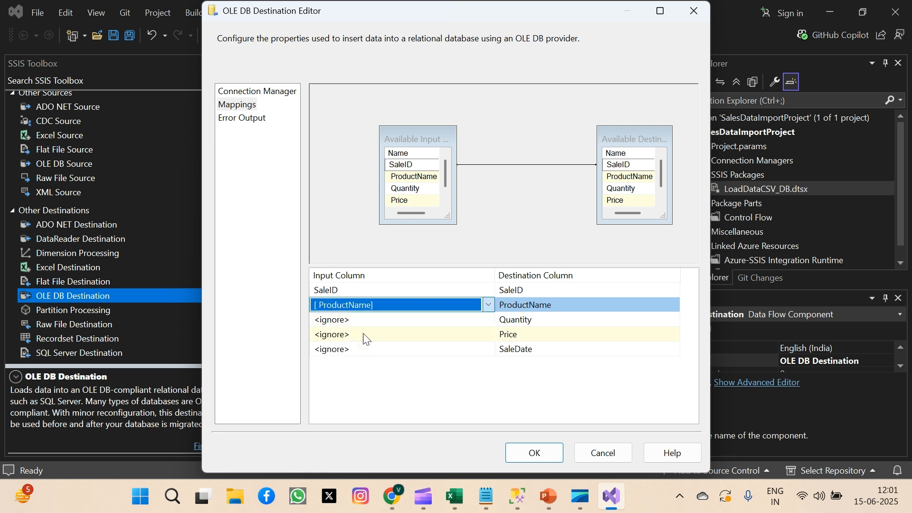
left_click(488, 321)
left_click(487, 321)
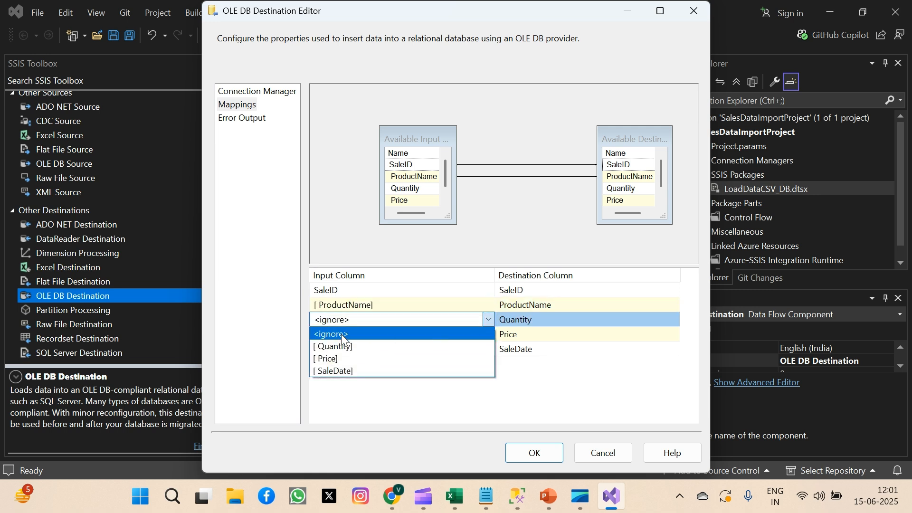
left_click(345, 349)
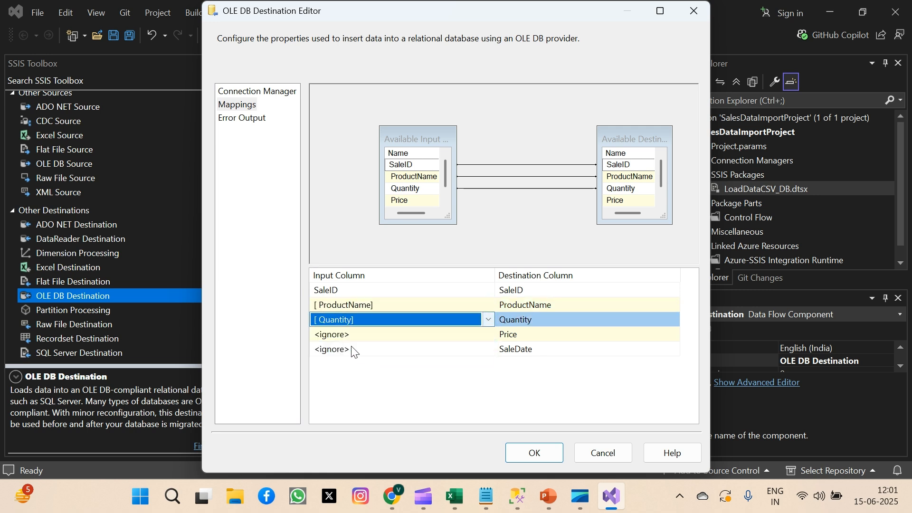
Map the Price and SaleDate input columns to the destination columns of the same names.
left_click(487, 337)
left_click(488, 335)
left_click(374, 361)
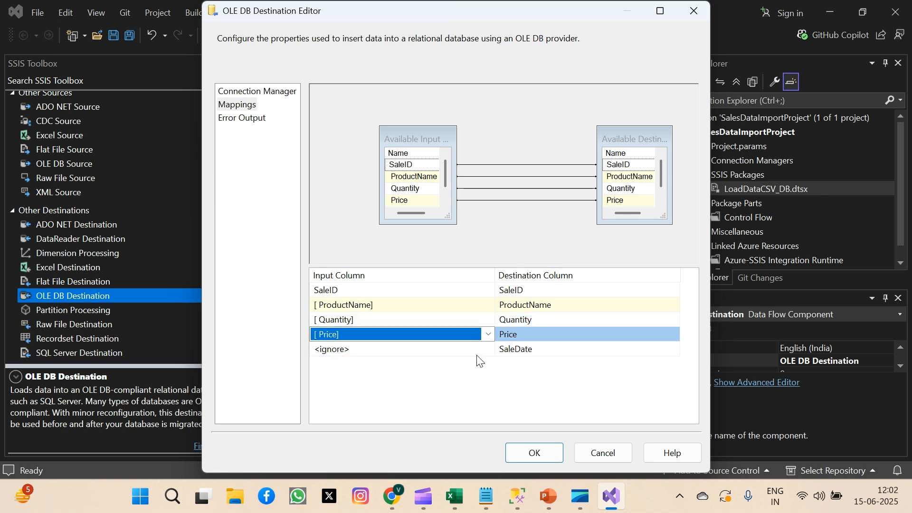
left_click(489, 351)
left_click(488, 350)
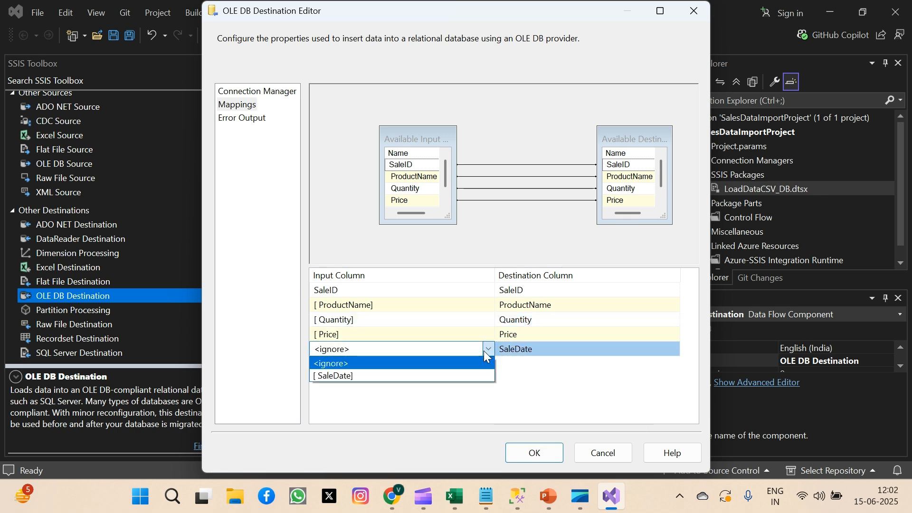
left_click(369, 375)
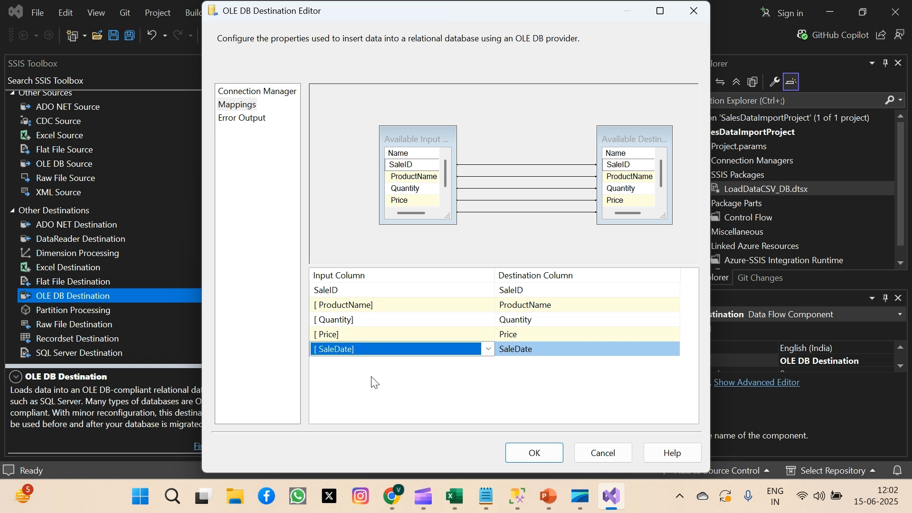
Save the OLE DB Destination settings with the column mappings and execute the Data Flow Task.
right_click(531, 239)
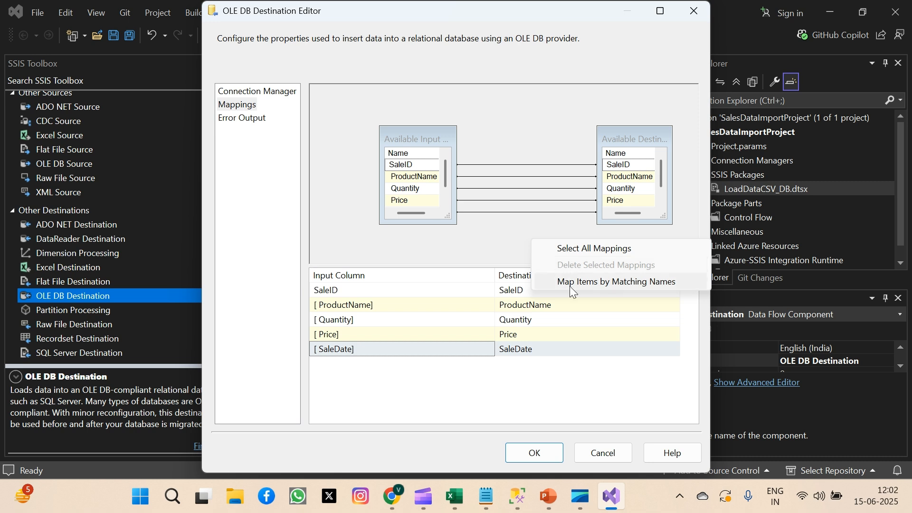
left_click(480, 231)
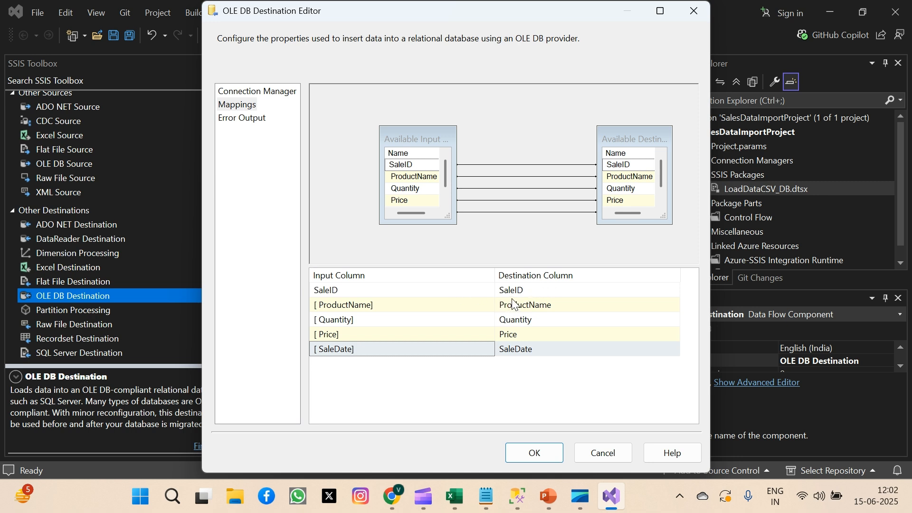
mouse_move(514, 304)
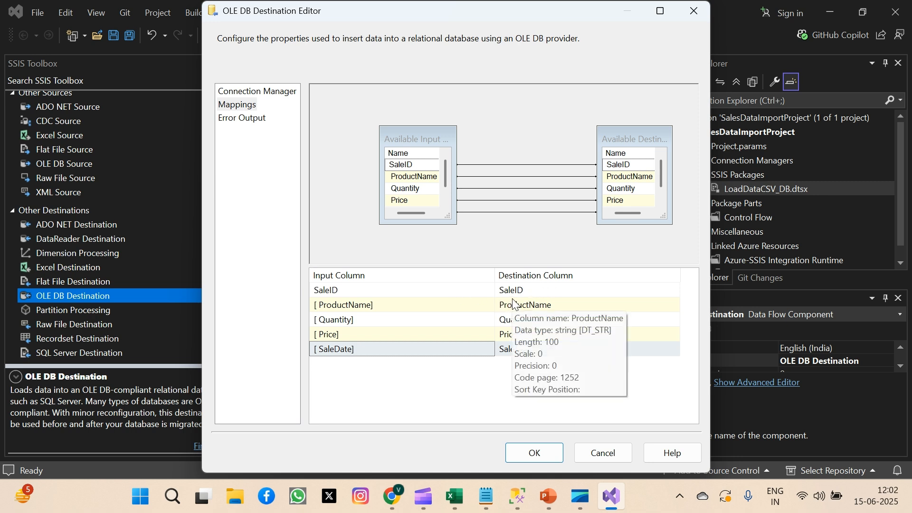
left_click(537, 443)
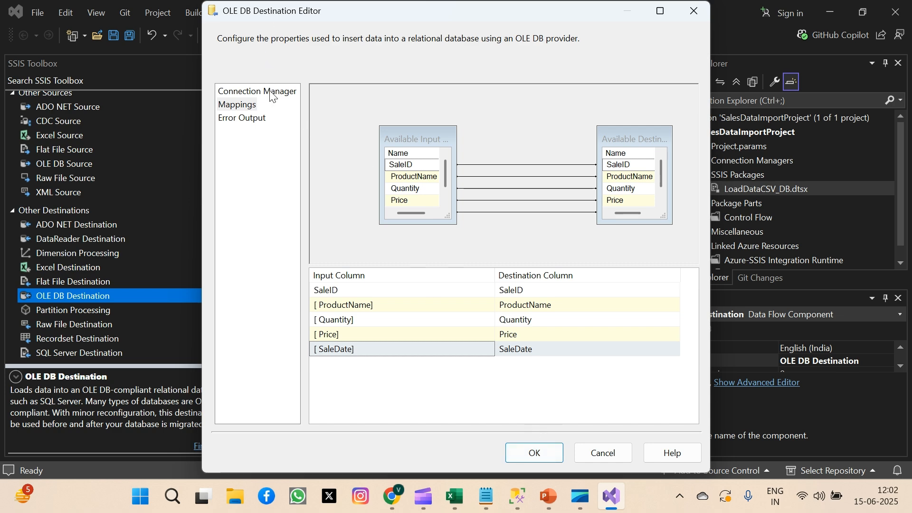
left_click(541, 452)
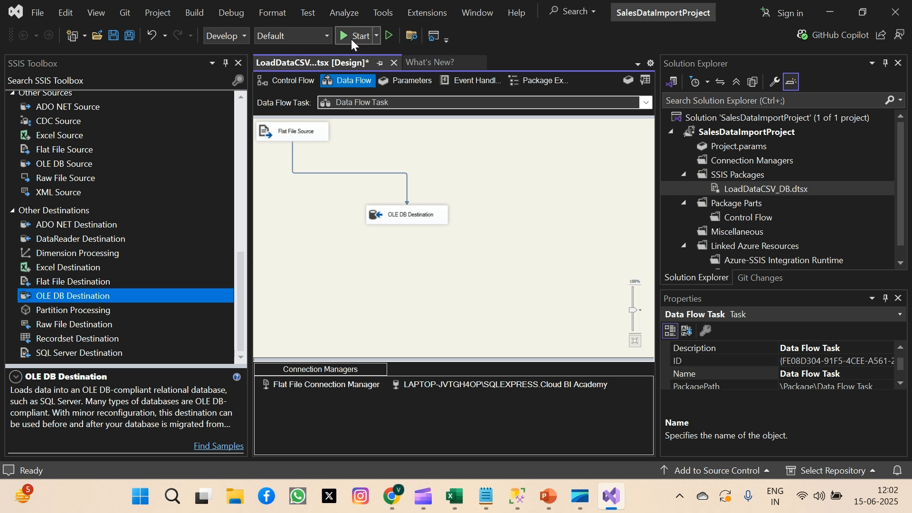
right_click(500, 179)
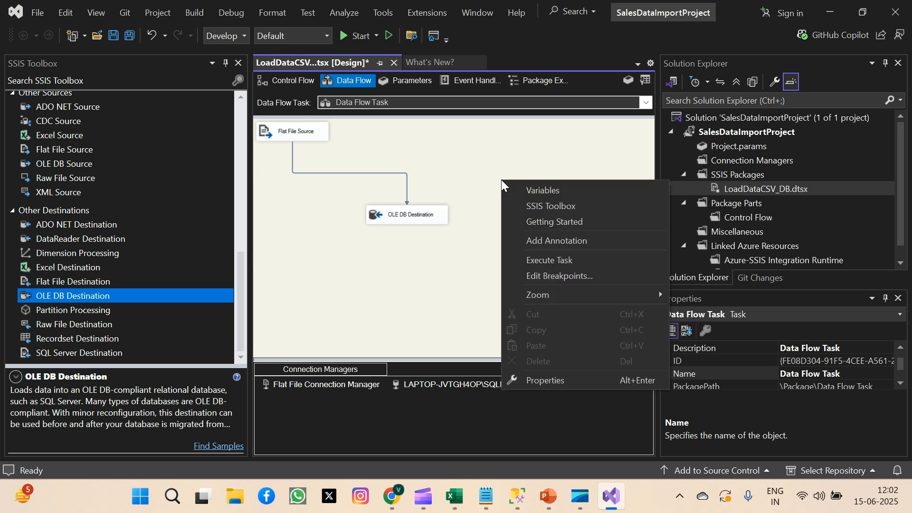
left_click(548, 259)
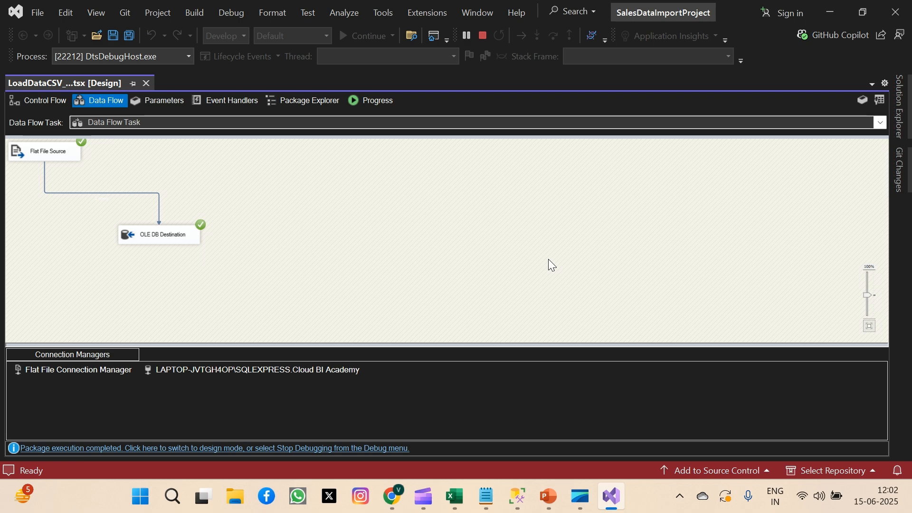
Switch to SQL Server Management Studio and run only the SELECT * FROM SalesData statement to check the loaded rows.
left_click(518, 495)
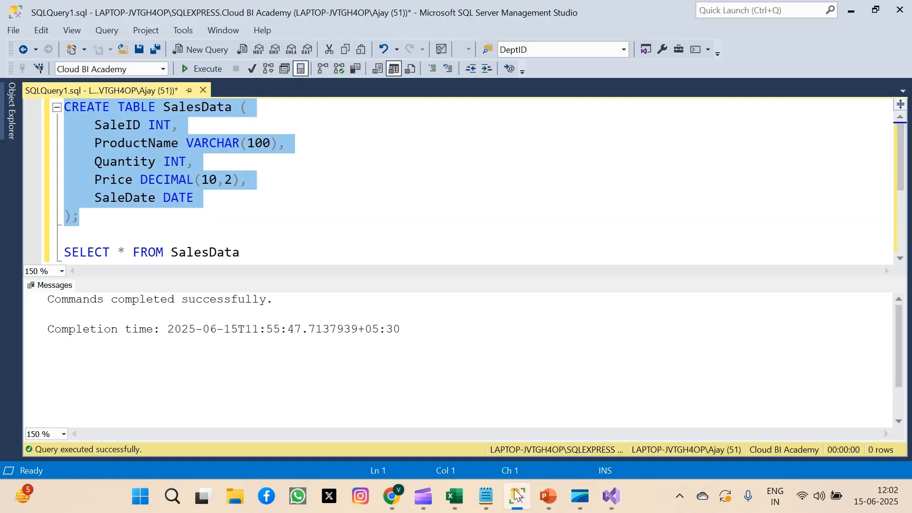
left_click(243, 252)
left_click_drag(243, 252, 3, 276)
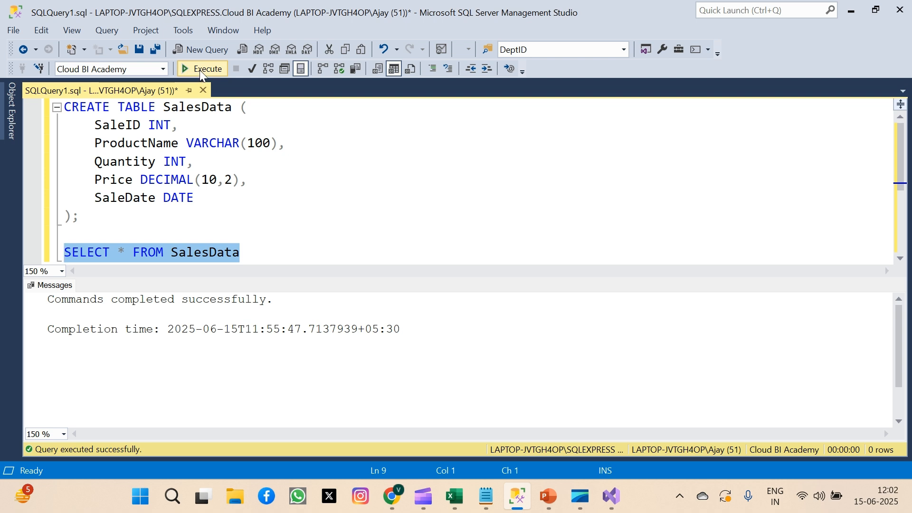
left_click(201, 69)
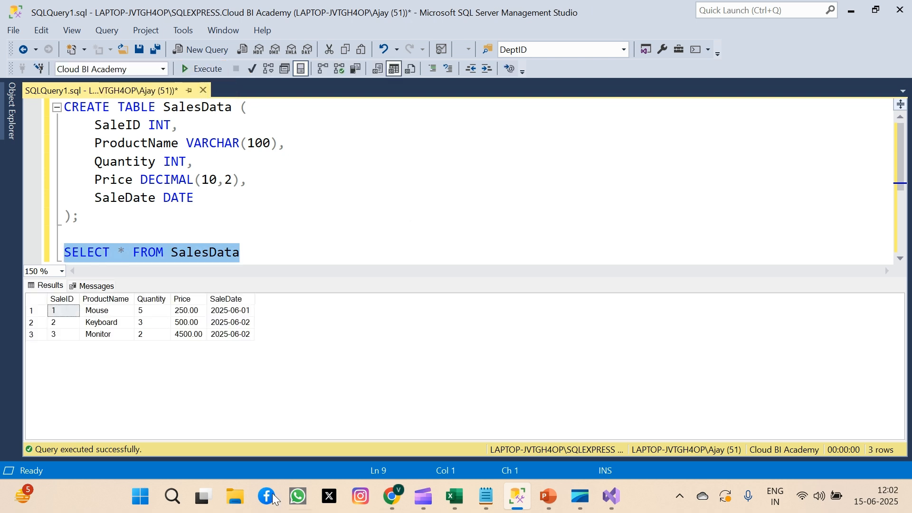